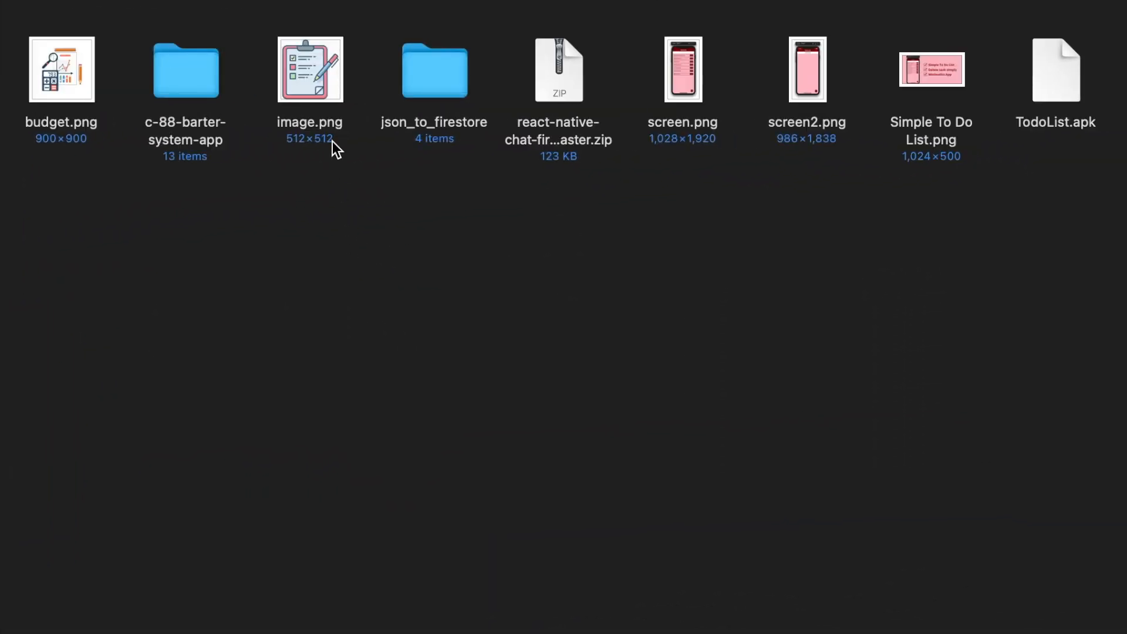
Review the prepared publishing files: image.png, Simple To Do List.png, screen2.png, screen.png and TodoList.apk
click(313, 65)
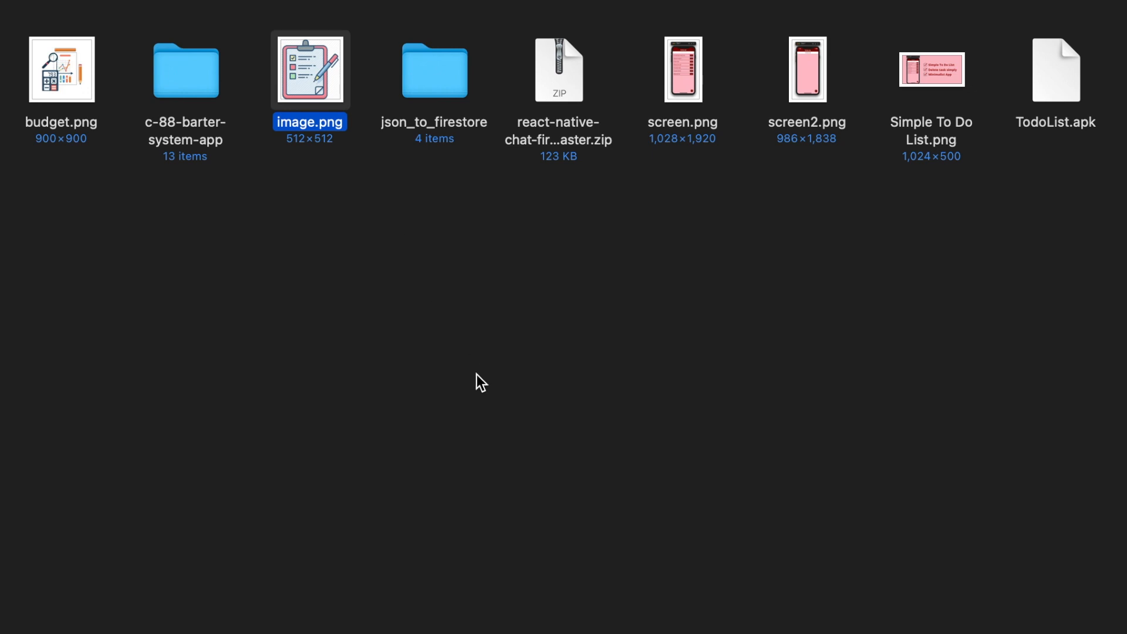
click(929, 104)
click(938, 74)
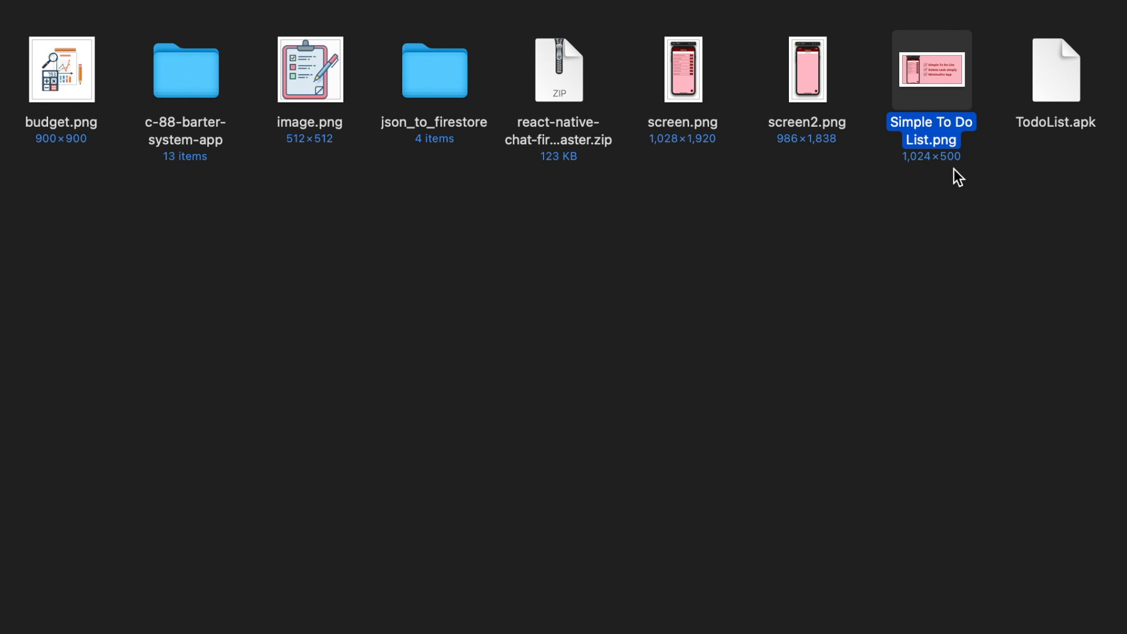
click(798, 70)
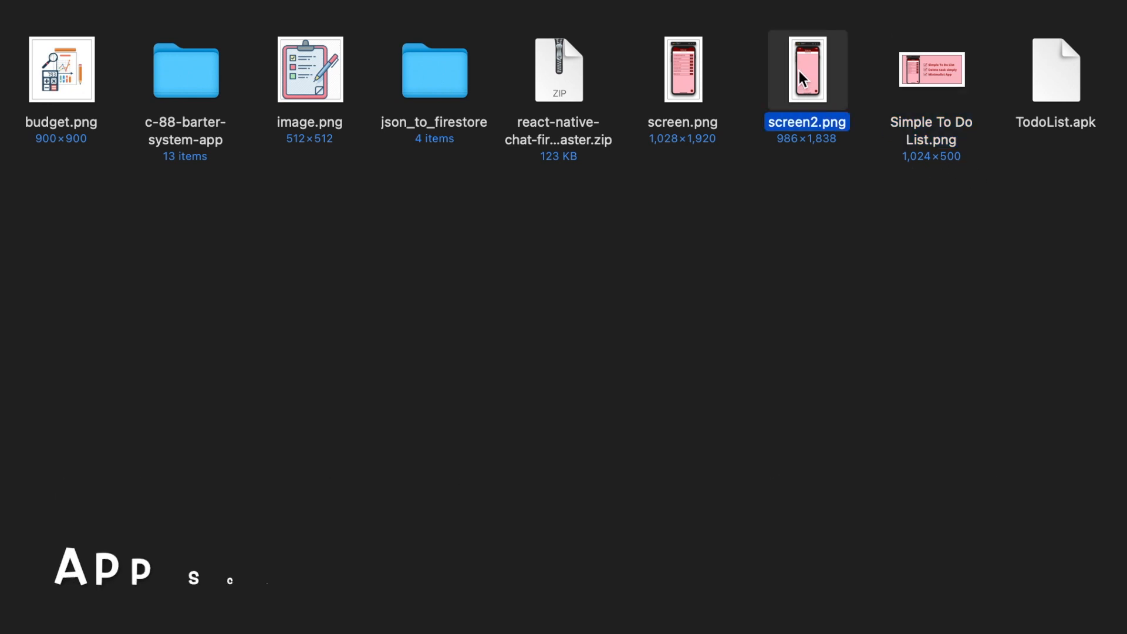
click(678, 84)
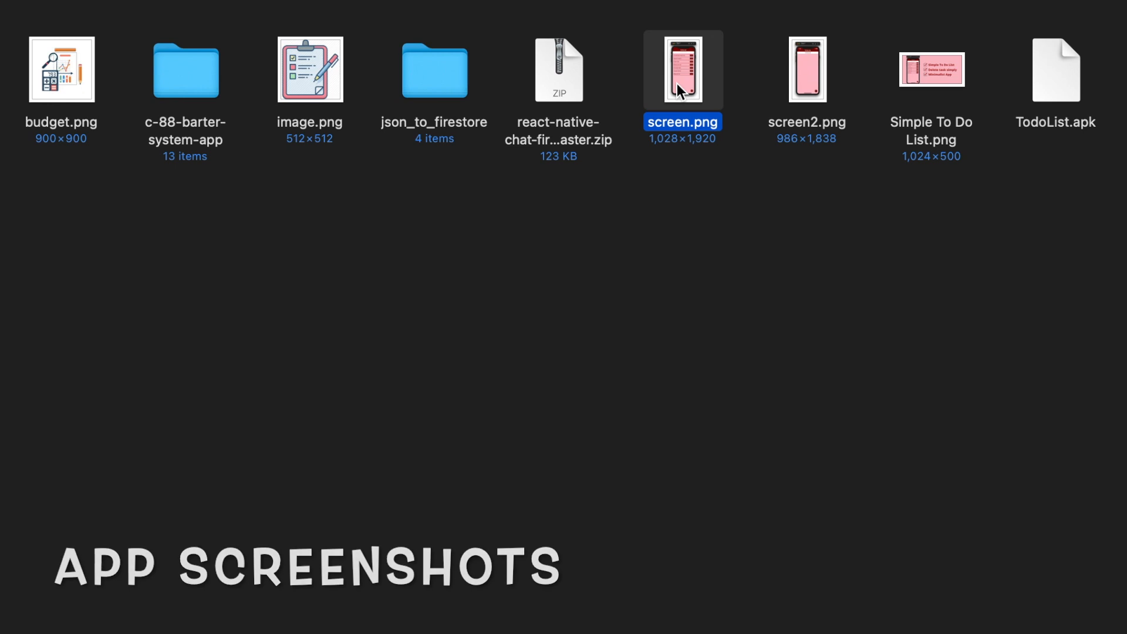
click(1051, 66)
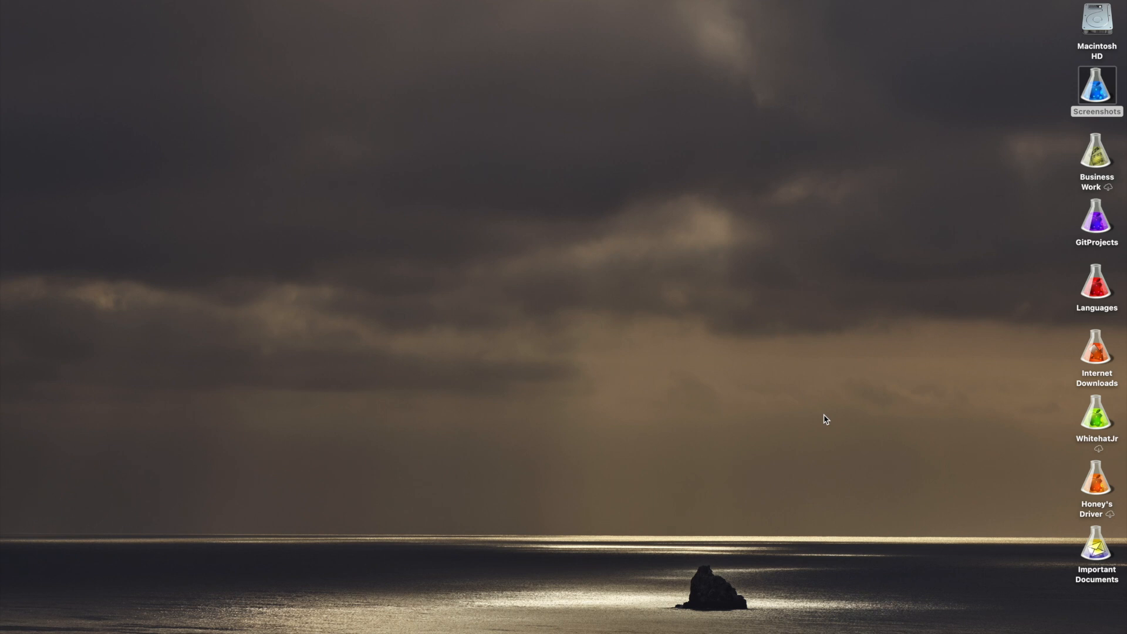
Switch to Chrome, search for "google play console" and open the Google Play Console from the results
right_click(108, 631)
click(139, 534)
text(go)
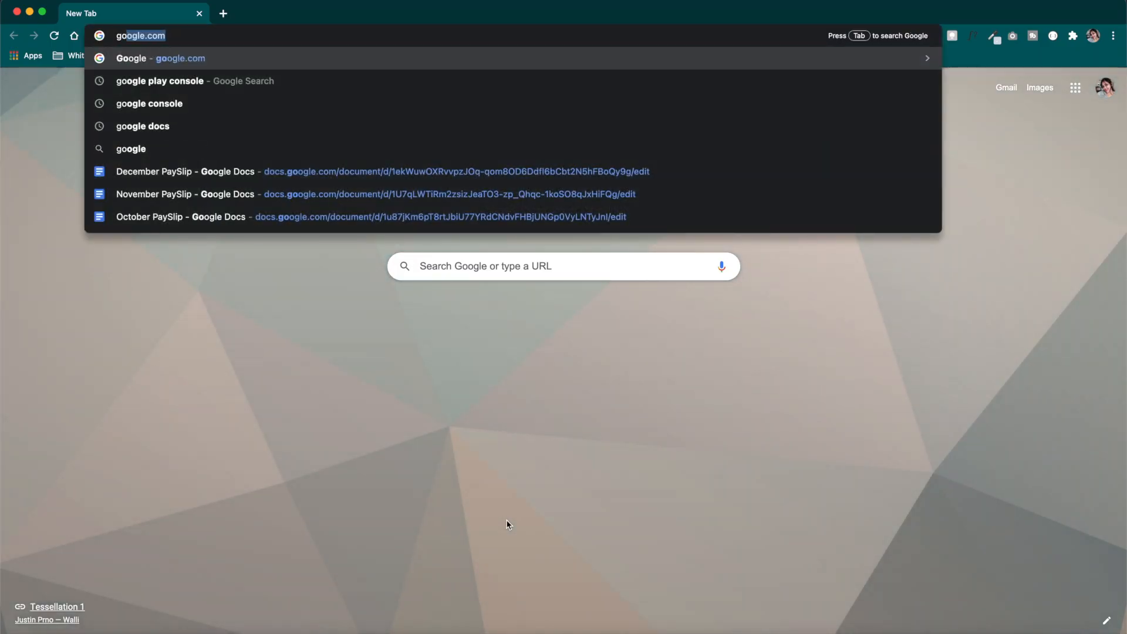
text(ogle play console)
key(Return)
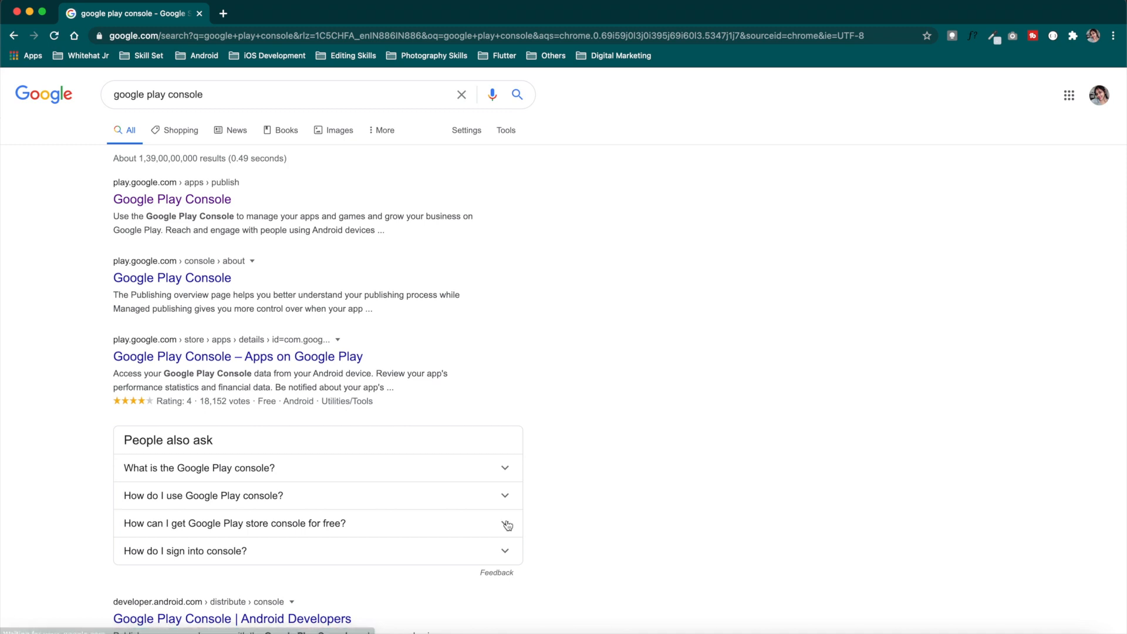
click(191, 203)
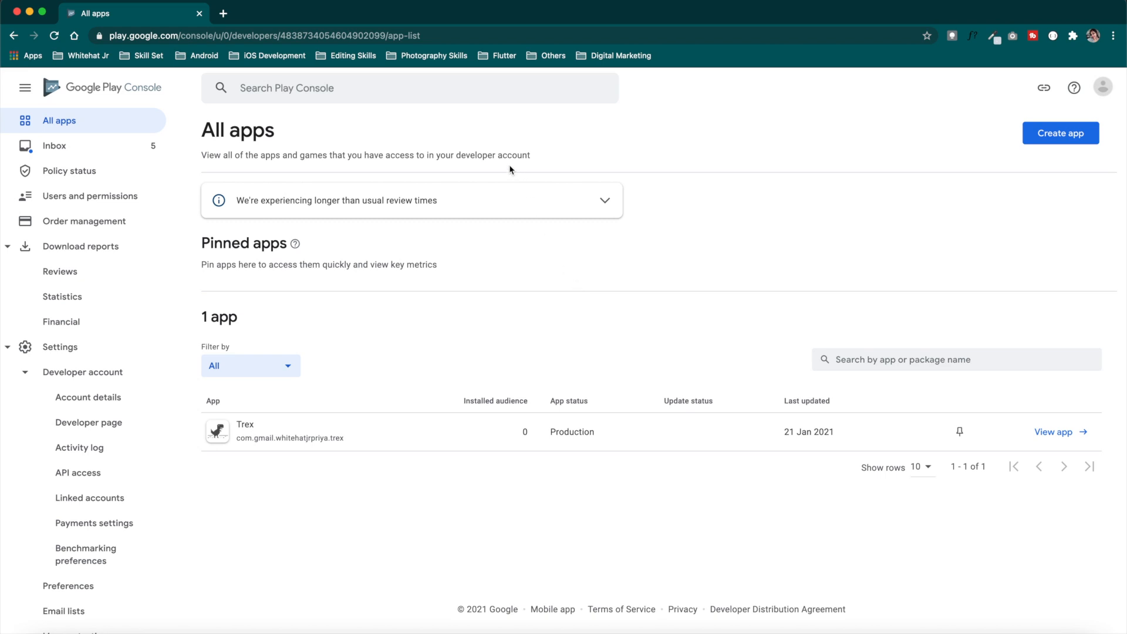
Start a new app named DroidpediaAcademy with English – en-IN as its default language
click(1054, 134)
click(526, 209)
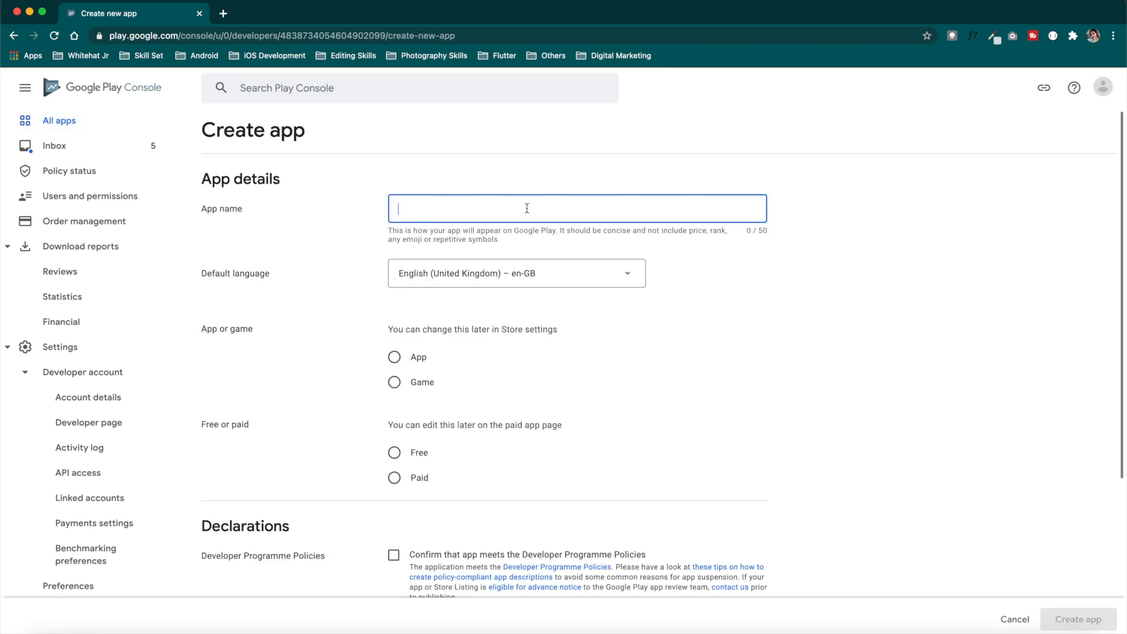
text(DroidpediaAcademy)
click(574, 274)
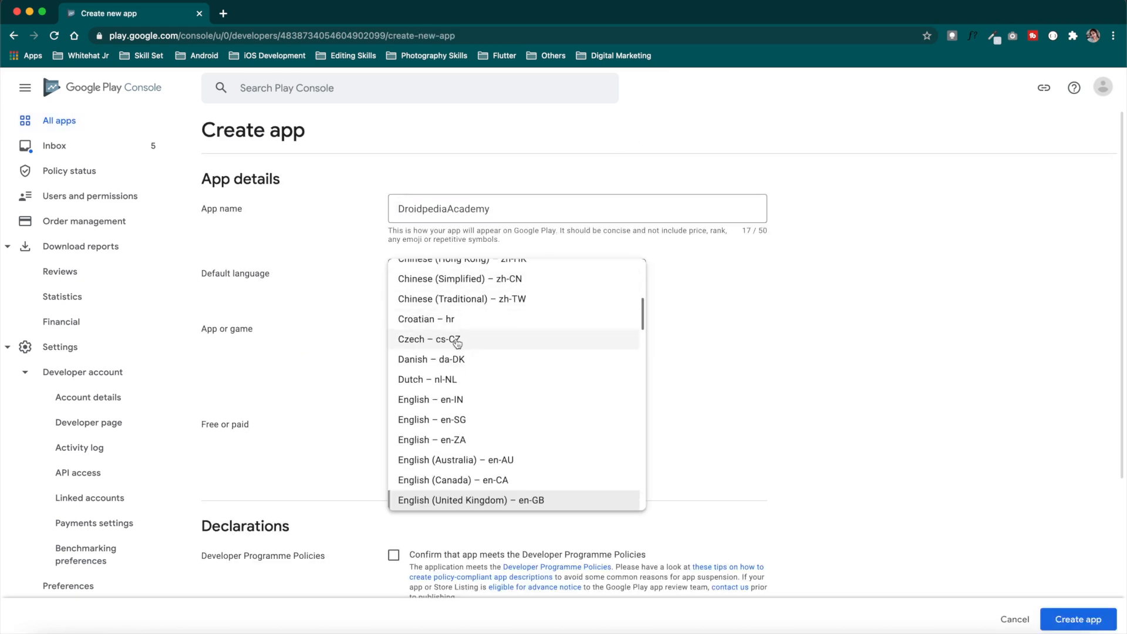
scroll(468, 323, up, 3)
scroll(467, 323, up, 1)
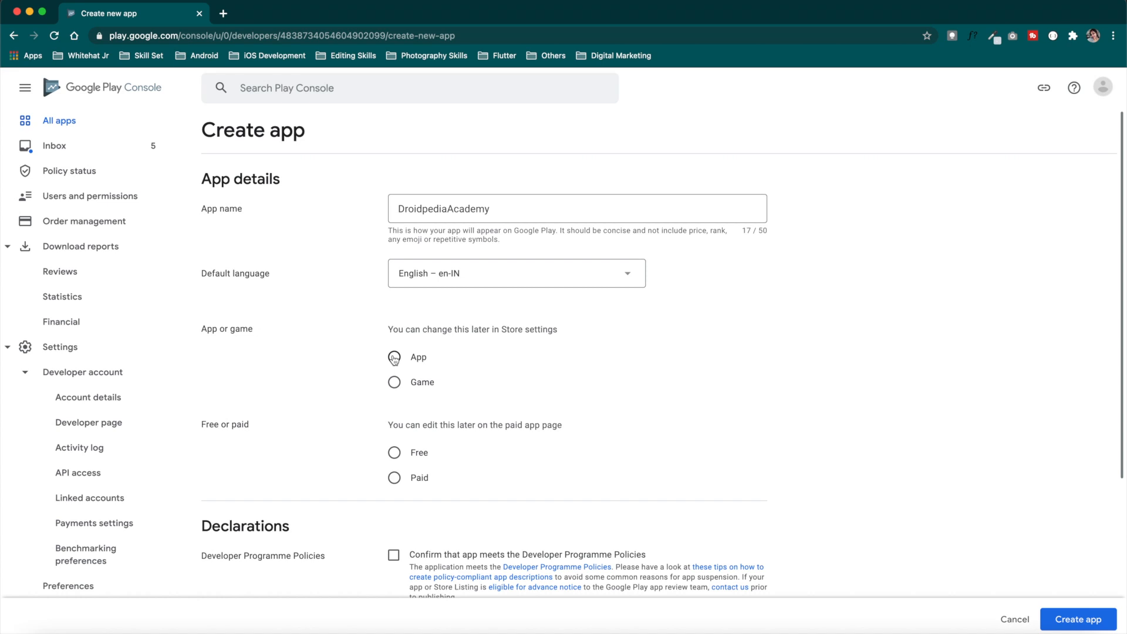
Classify the new entry as an App and set it as Free
click(394, 359)
scroll(516, 402, down, 2)
click(395, 334)
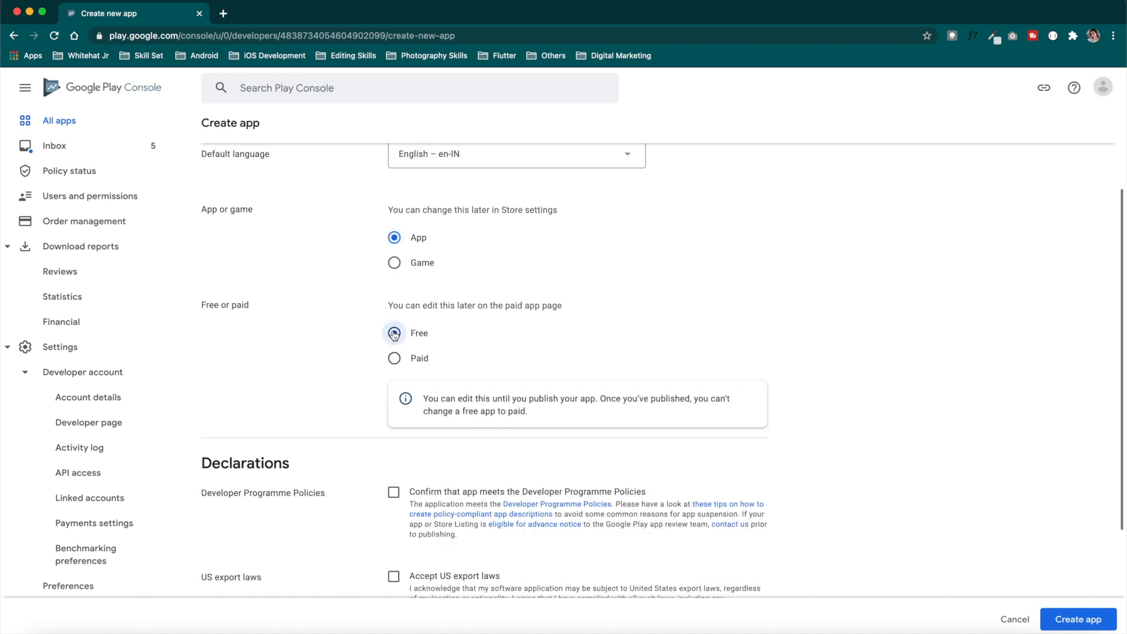
Accept the Developer Programme Policies and US export laws declarations and create the app
scroll(462, 370, down, 5)
click(394, 330)
click(394, 415)
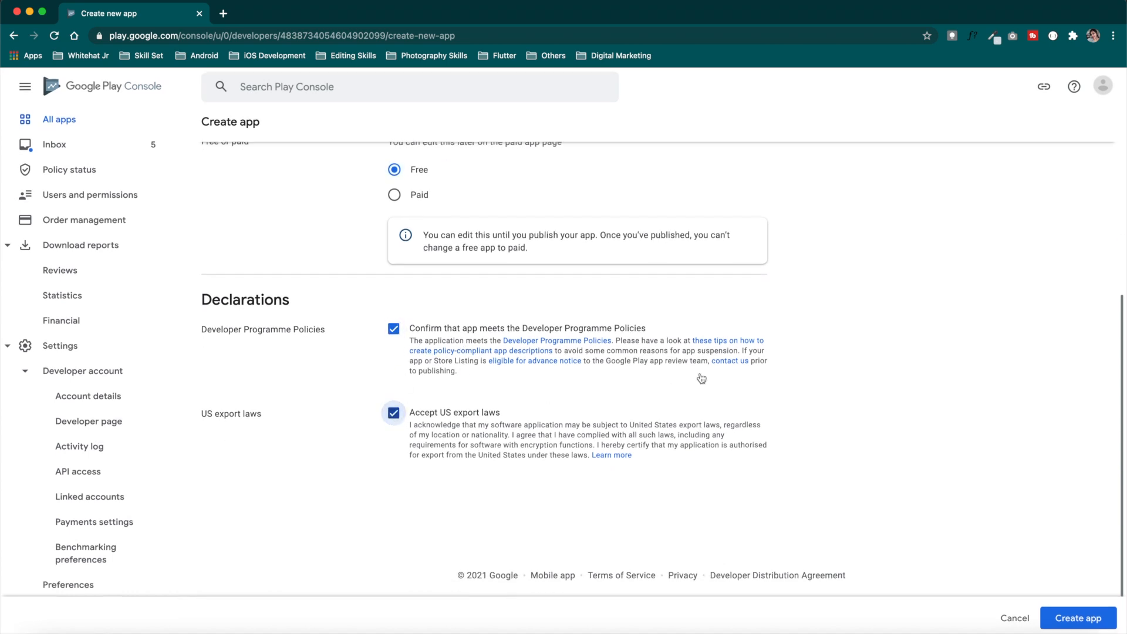
click(1077, 619)
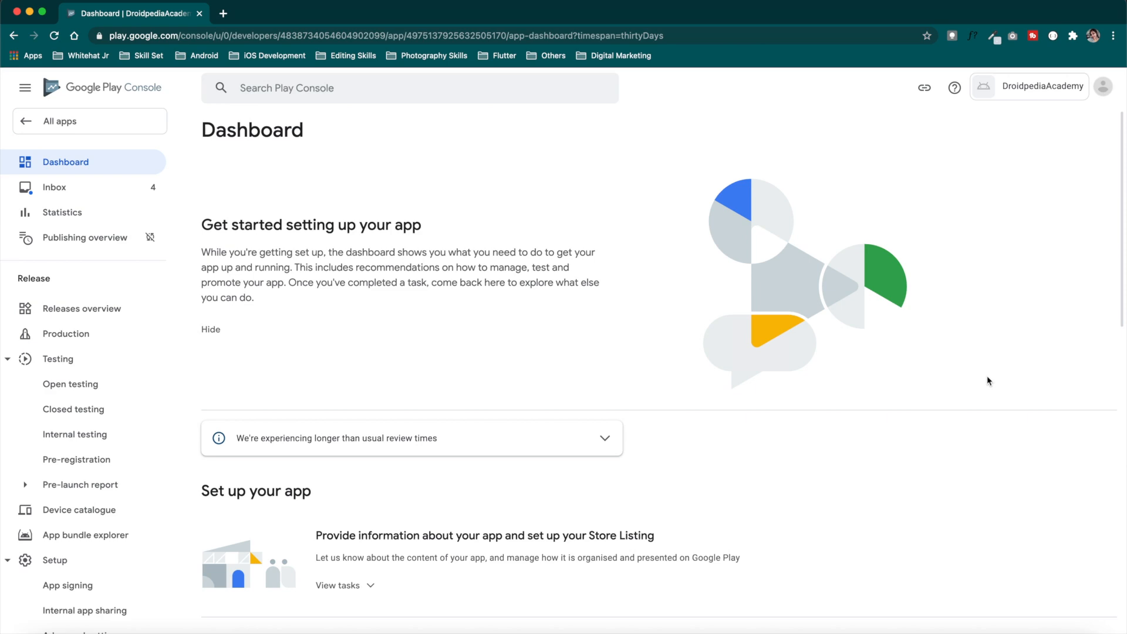
Complete the App access setup task by declaring that all functionality is available without special access, and save it
scroll(987, 381, down, 15)
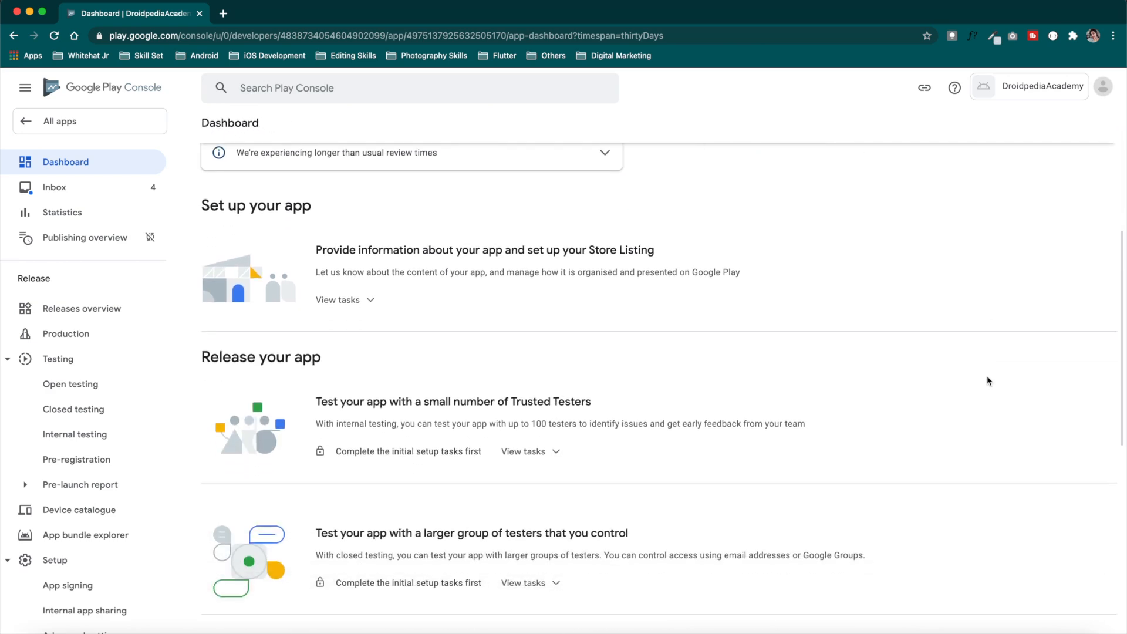
scroll(987, 380, up, 15)
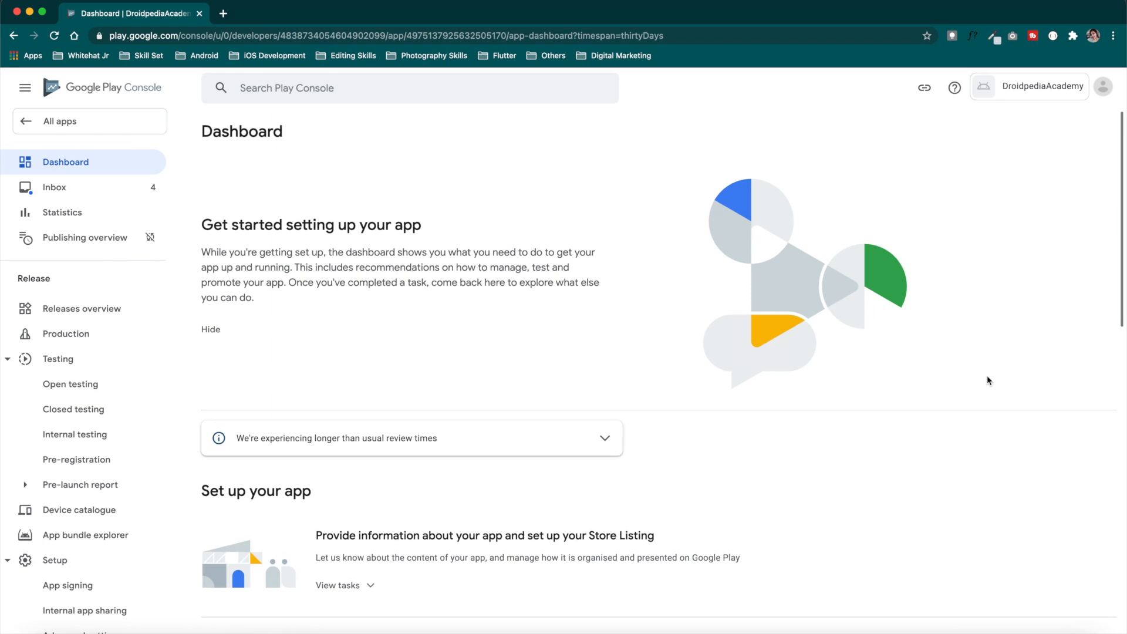
scroll(987, 380, down, 15)
scroll(987, 381, up, 10)
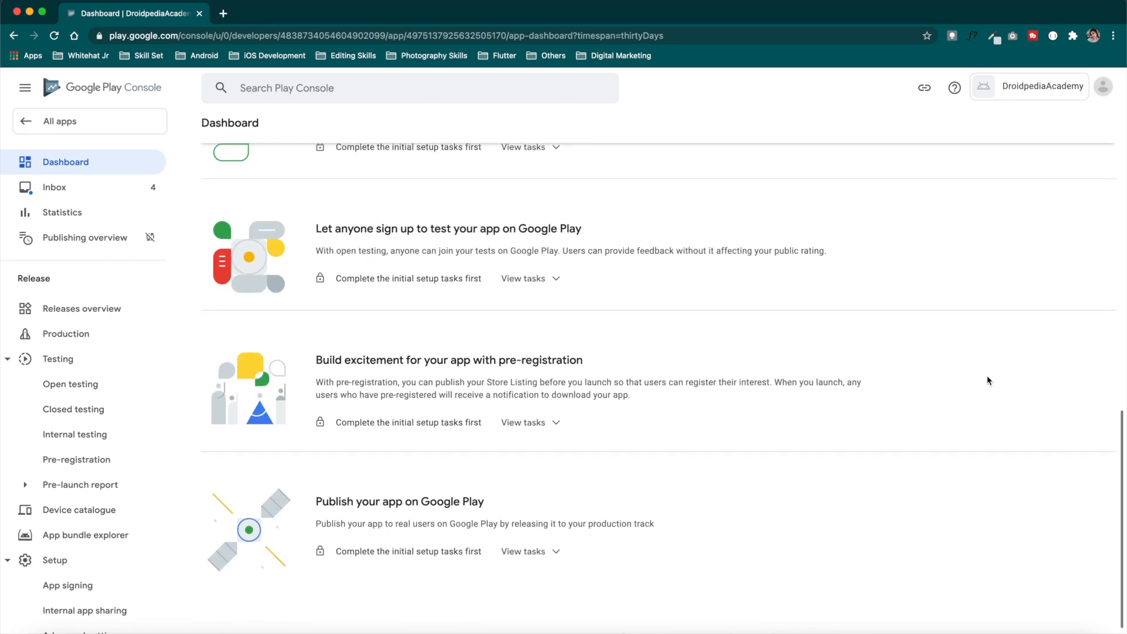
scroll(987, 380, down, 5)
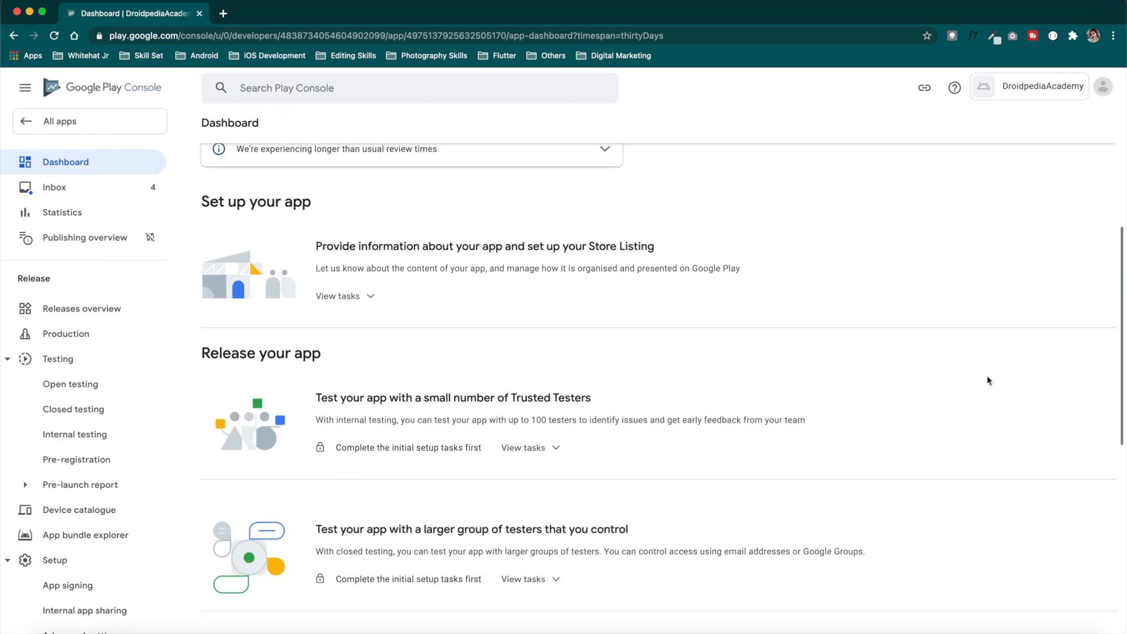
click(363, 235)
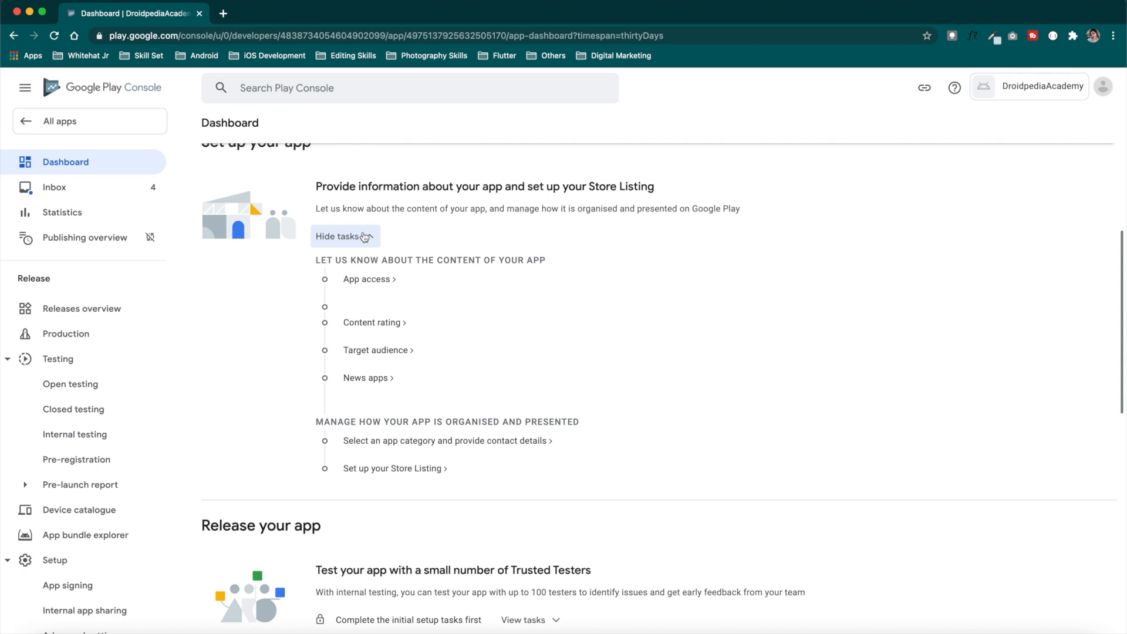
click(377, 280)
click(365, 275)
click(1092, 622)
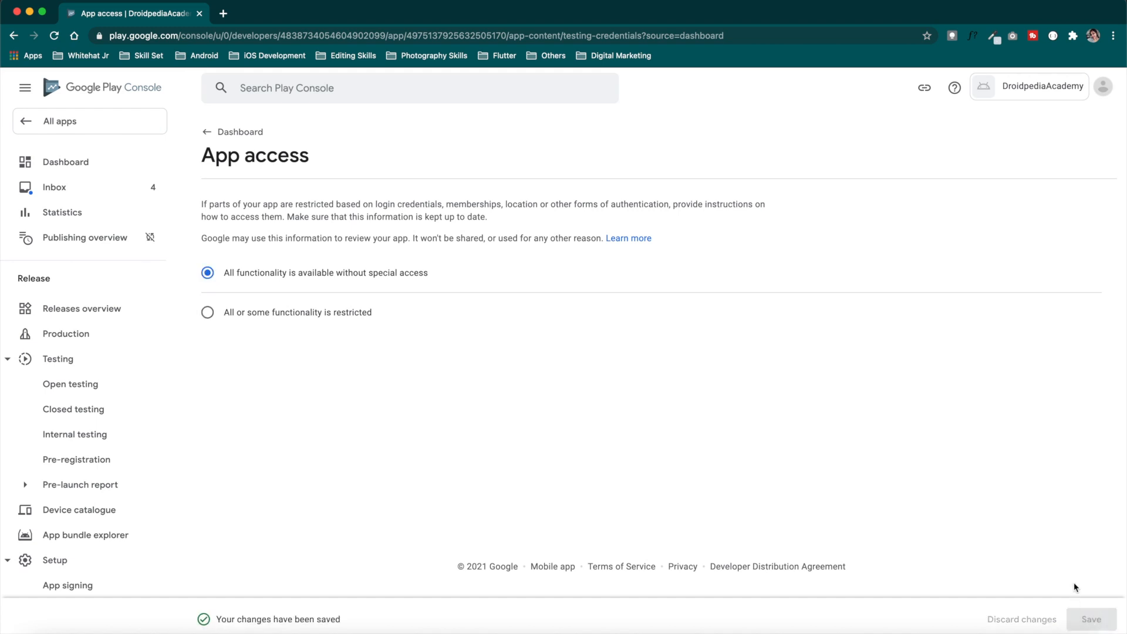
Start the content rating questionnaire with the contact email address and the category Utility, Productivity, Communication or Other
click(81, 168)
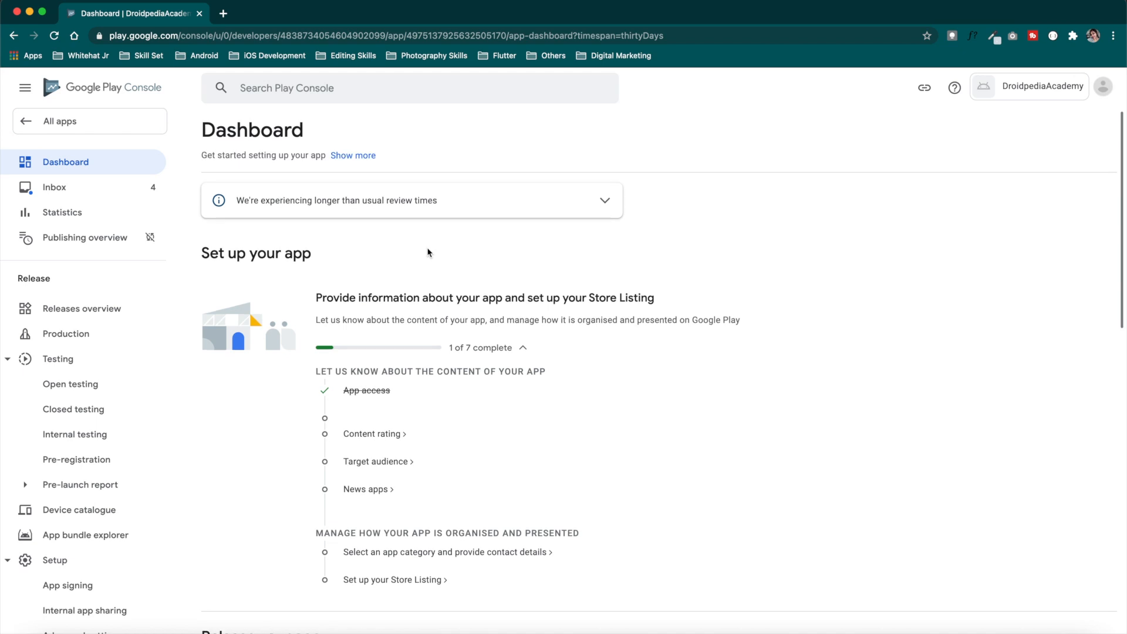
scroll(428, 253, down, 3)
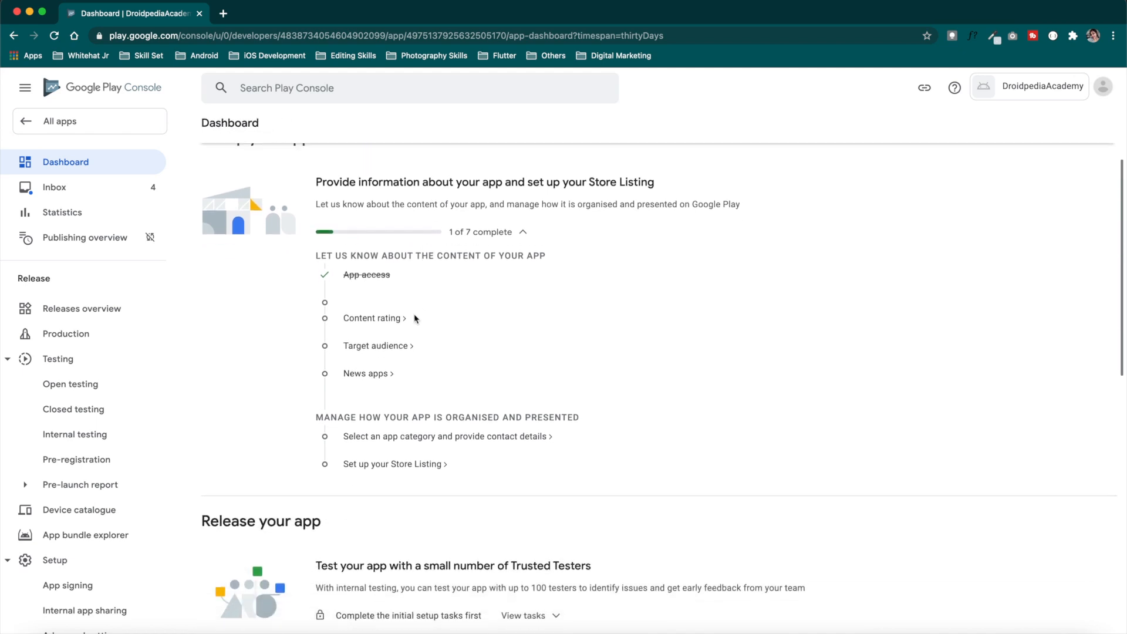
click(390, 319)
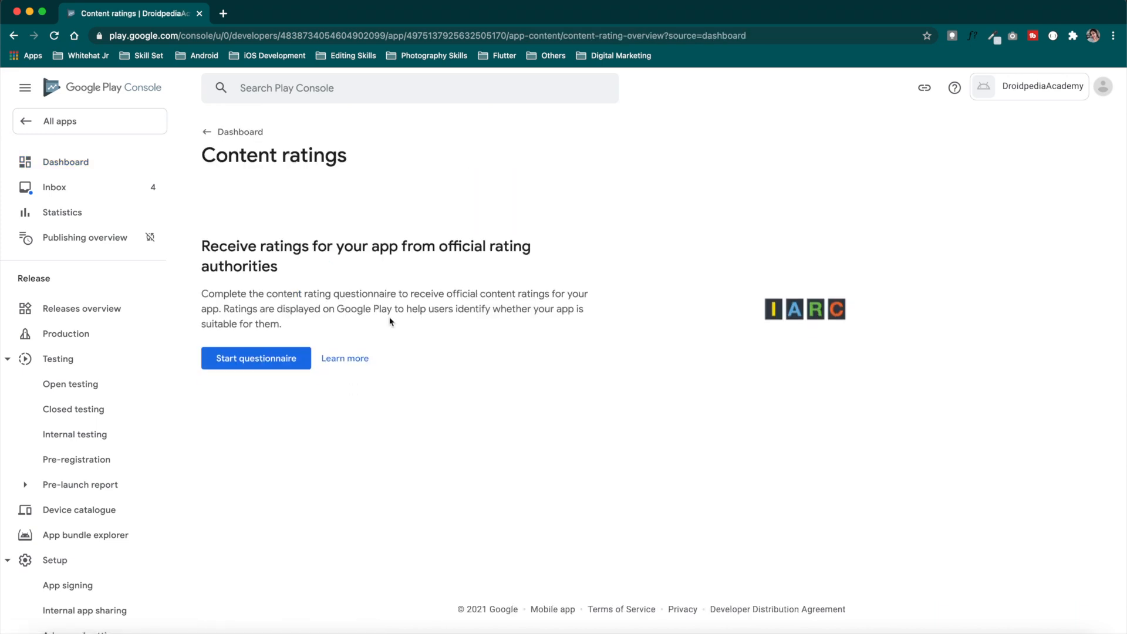
click(251, 355)
click(481, 279)
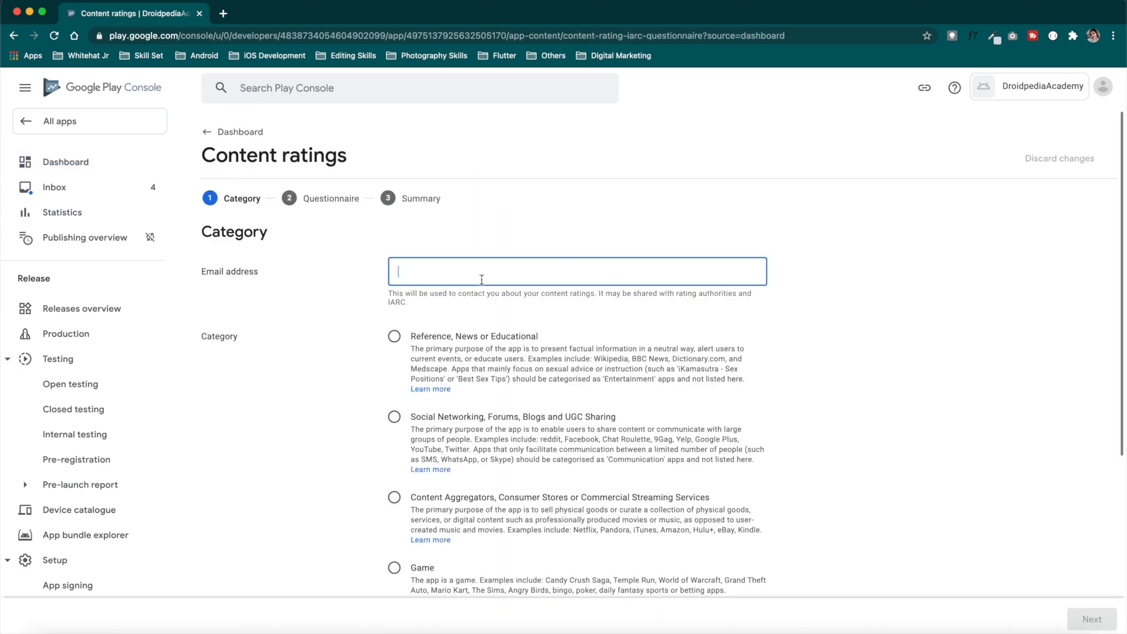
text(info)
scroll(492, 235, down, 5)
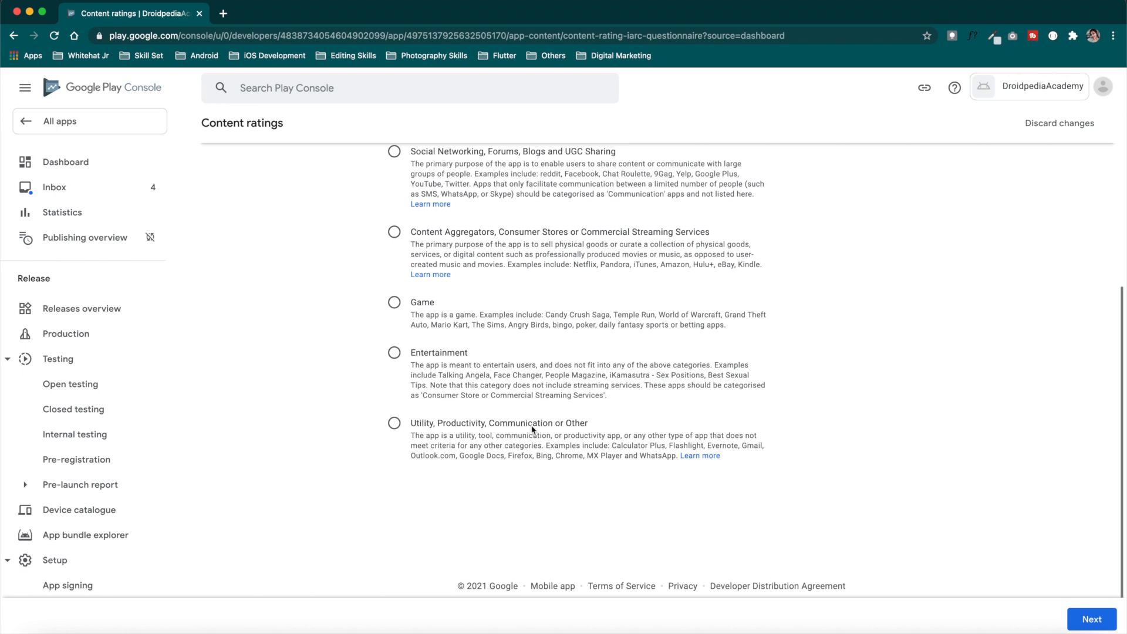
click(393, 423)
click(1086, 621)
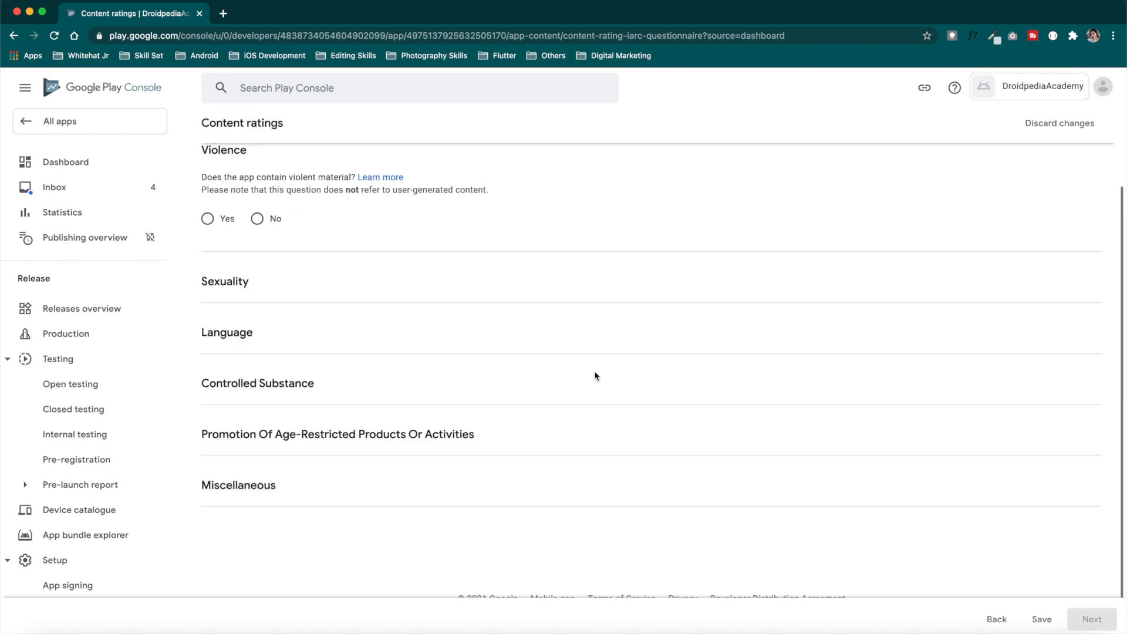
Answer No to every content rating question, from Violence through Miscellaneous
click(255, 220)
click(257, 350)
click(257, 481)
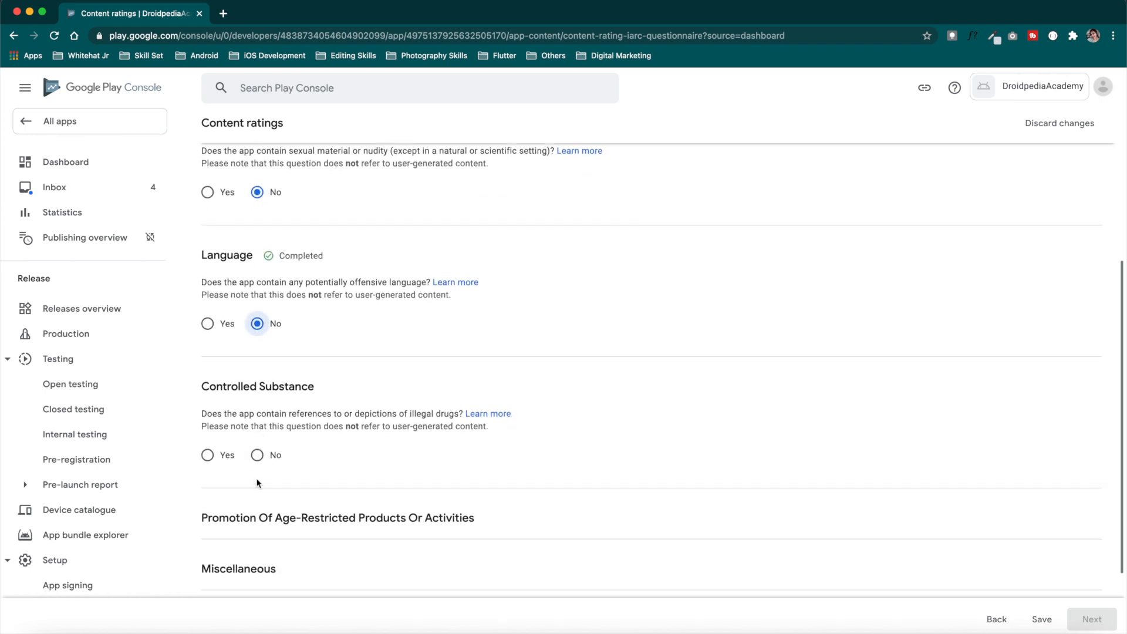
click(257, 430)
click(257, 516)
click(257, 374)
click(257, 442)
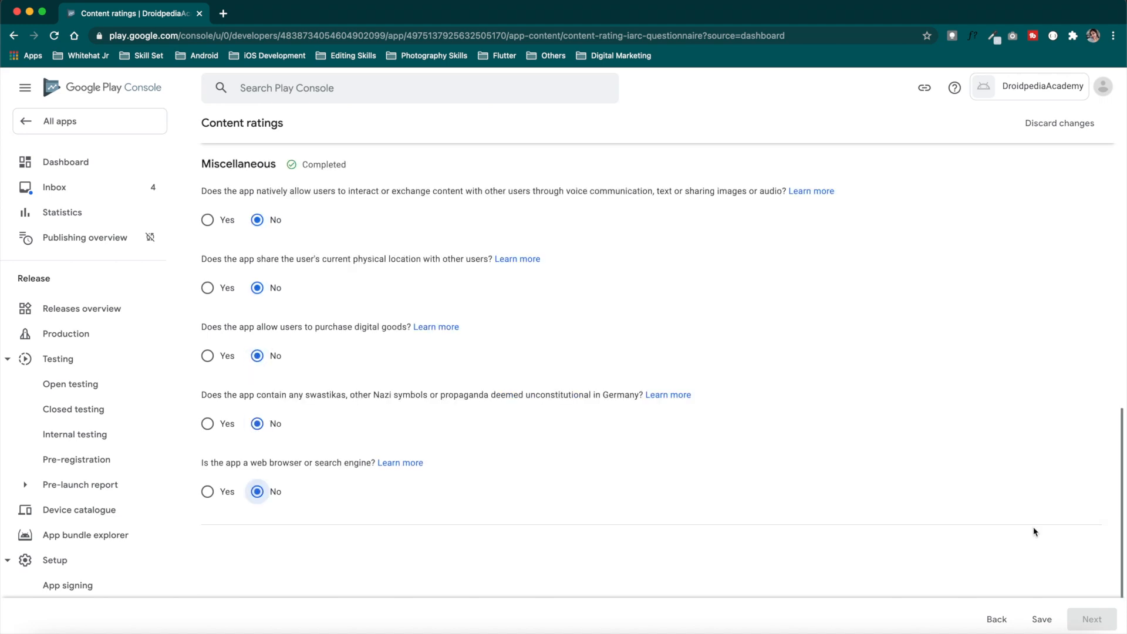
Save the questionnaire answers and submit the content ratings from the summary
click(1042, 619)
click(1093, 619)
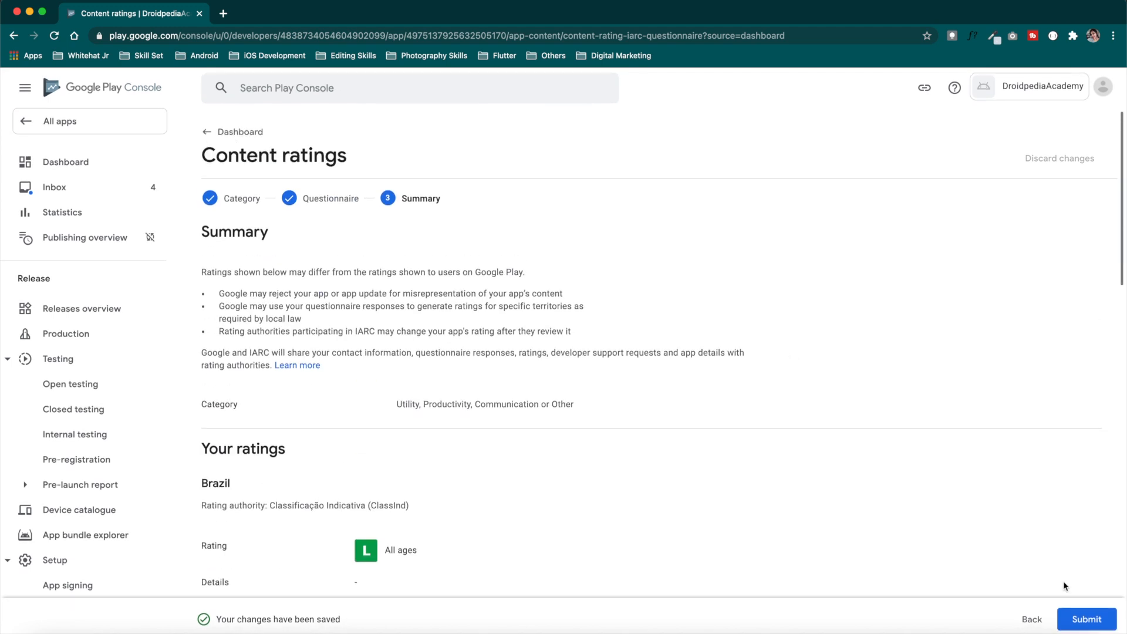
click(1092, 619)
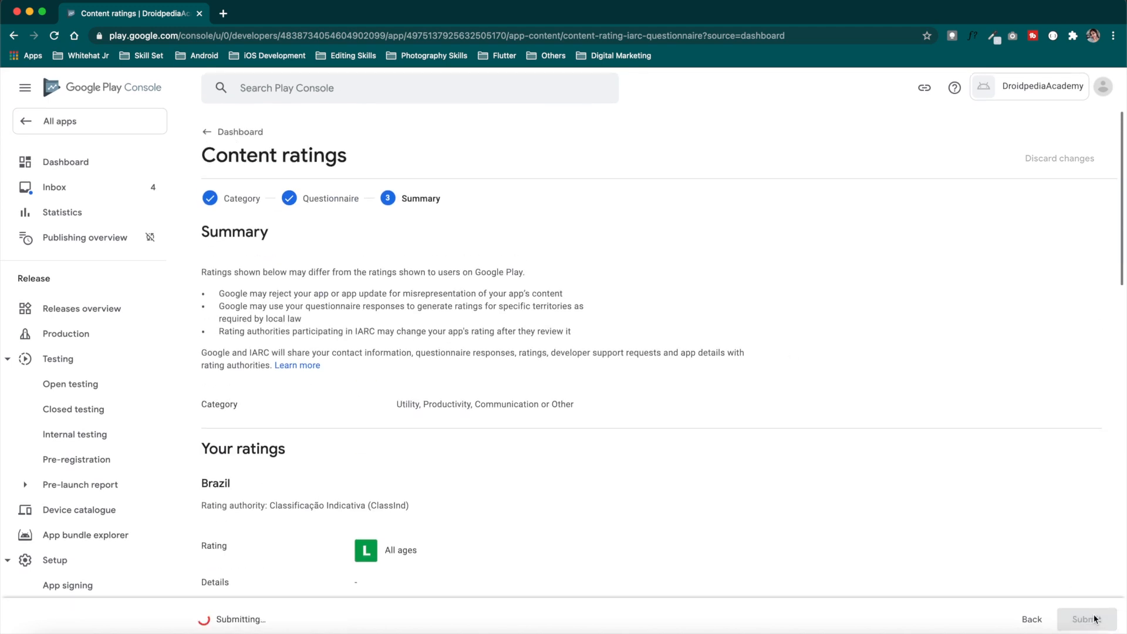
From the Target audience task, go to the ads declaration, state that the app does not contain ads, save, and return to App content
click(77, 166)
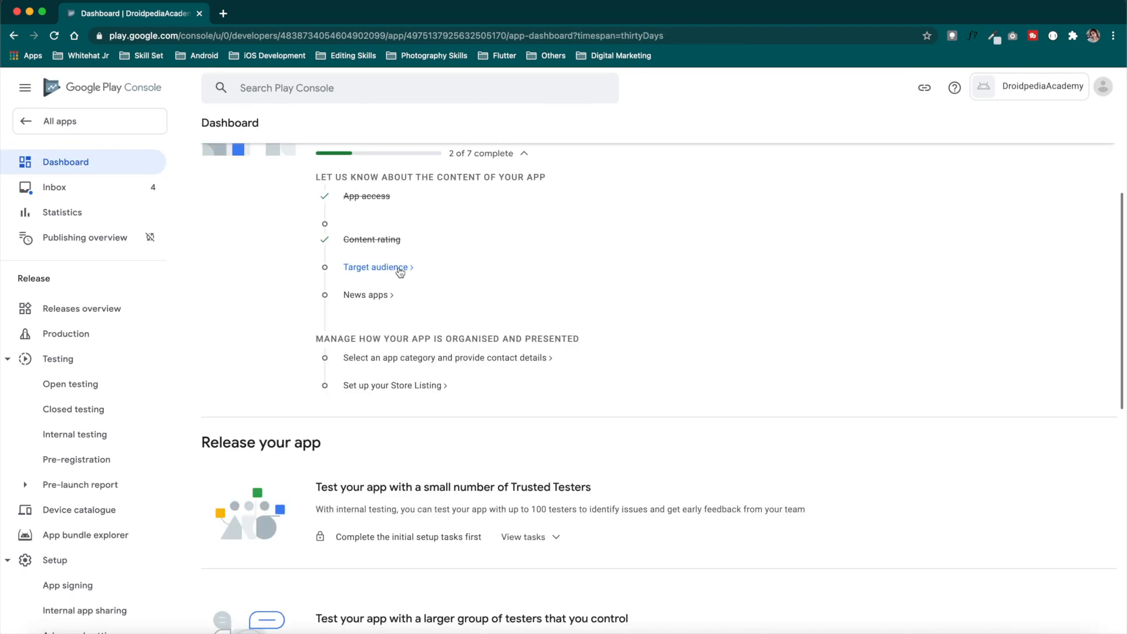
click(400, 269)
click(259, 269)
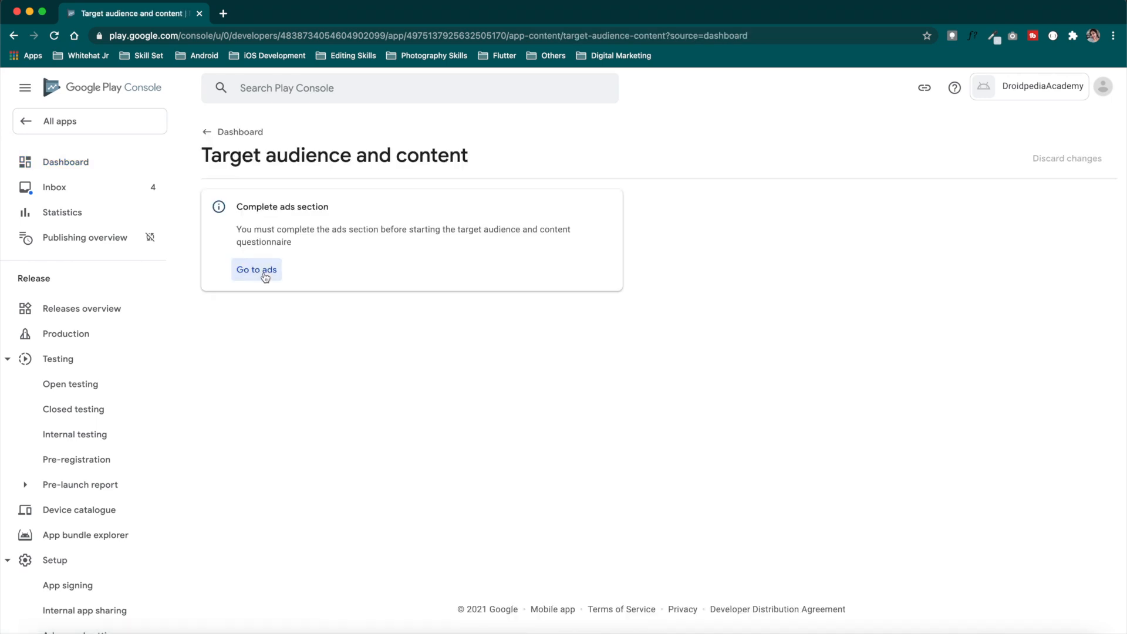
click(463, 316)
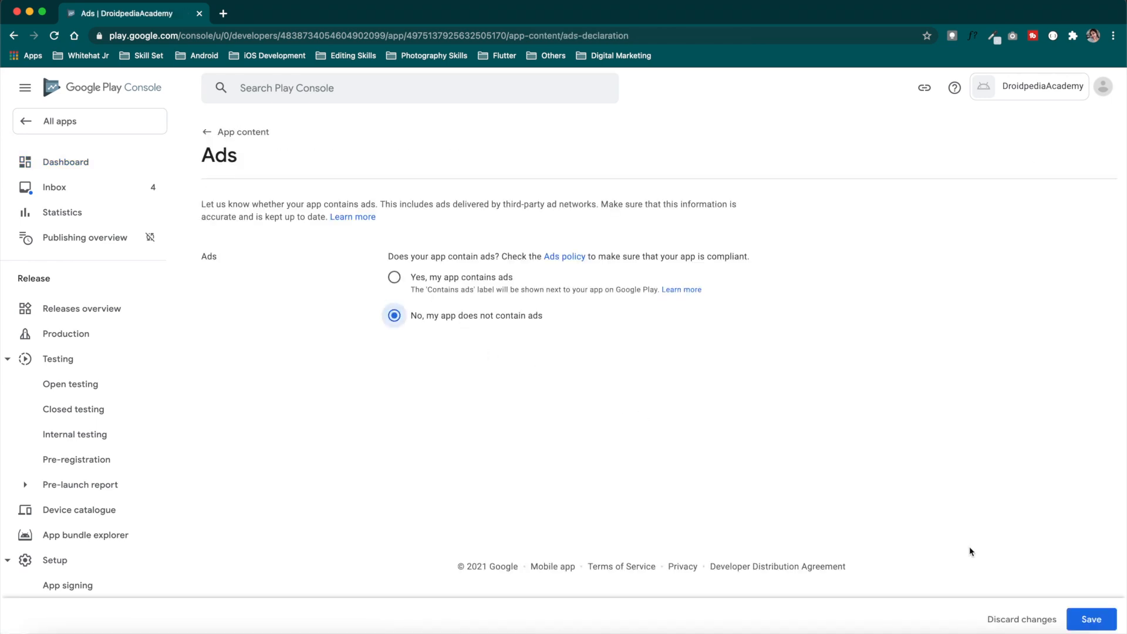
click(1113, 623)
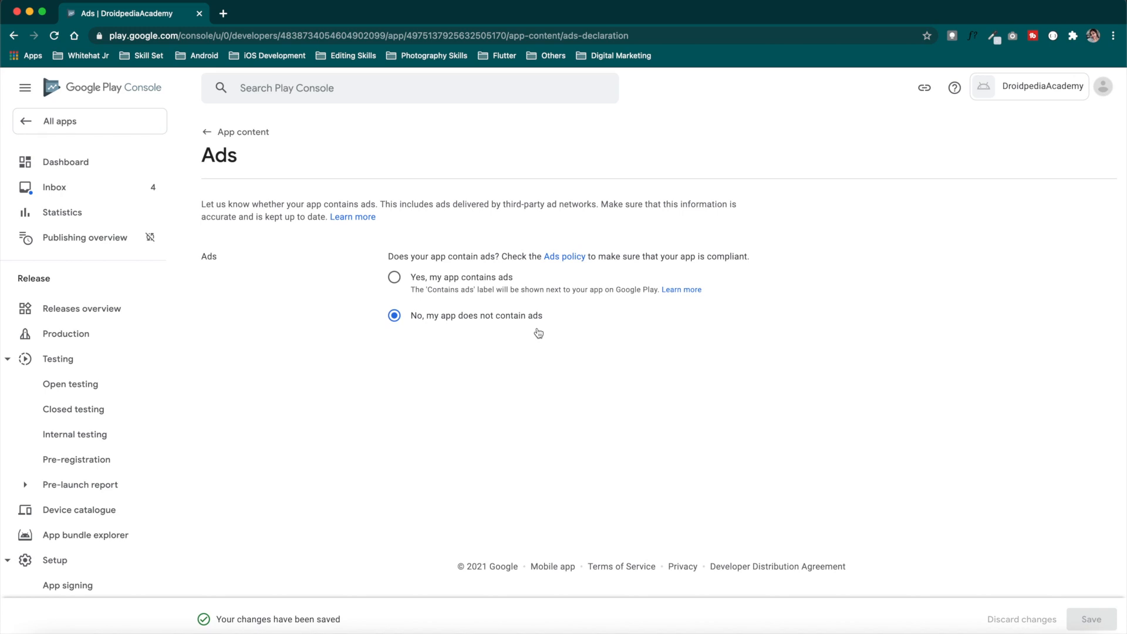
click(238, 133)
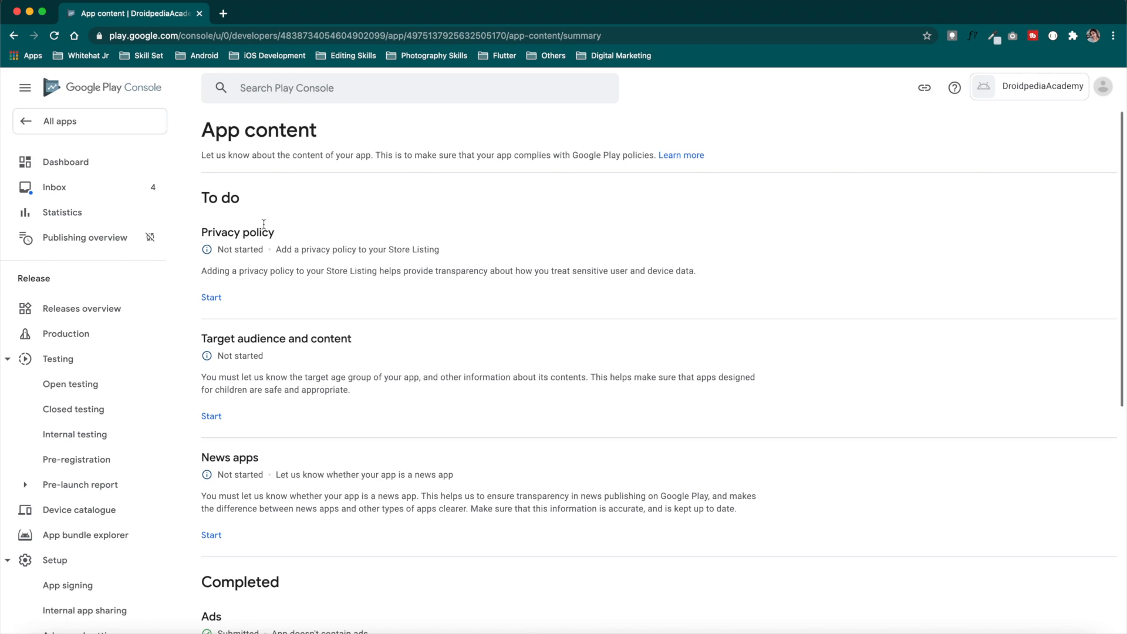
Start the Privacy policy task, open the hosted DroidpediaAcademy/PrivacyPolicy.html page in a new browser tab, and copy its URL
click(212, 297)
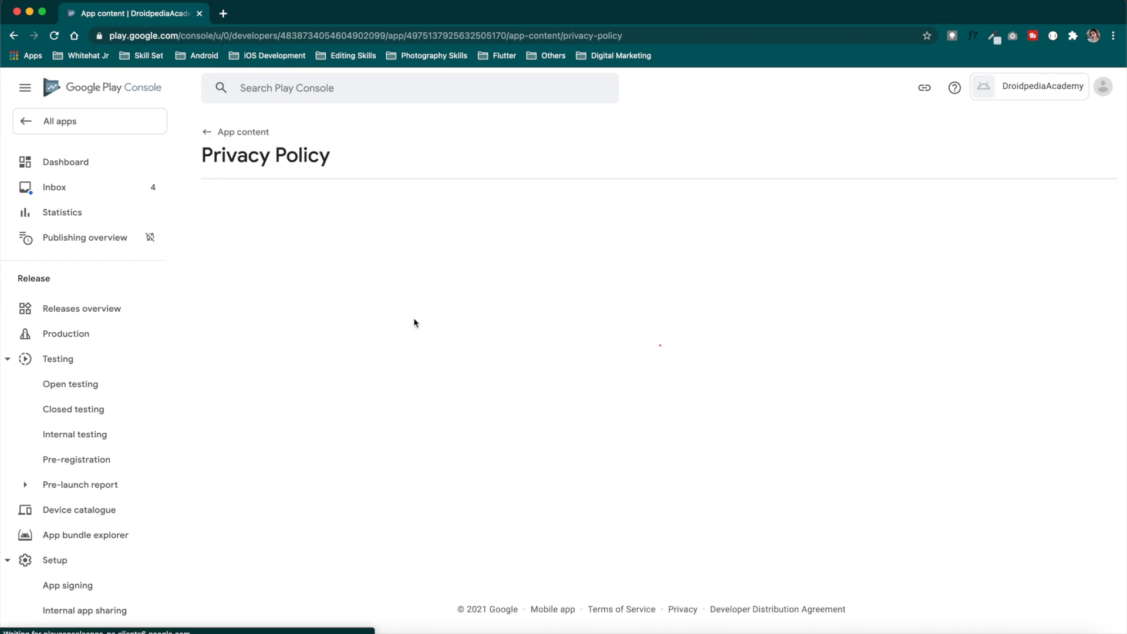
click(428, 281)
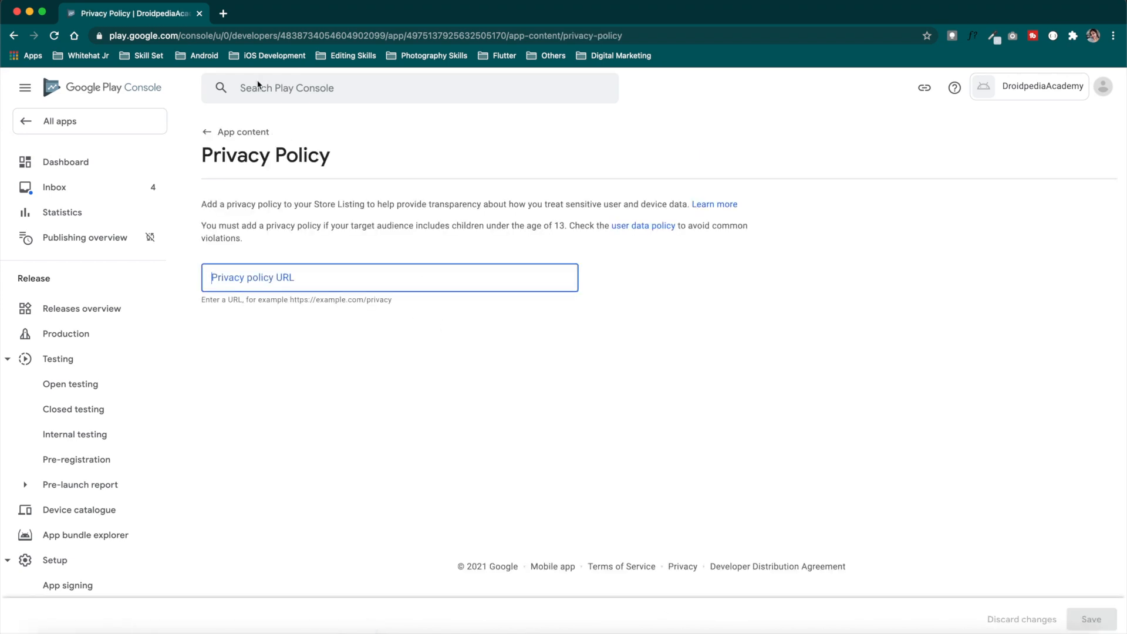
click(223, 13)
text(https://vishnupriya-whitehatjr.github.io/DroidpediaAcademy/PrivacyPolicy.html)
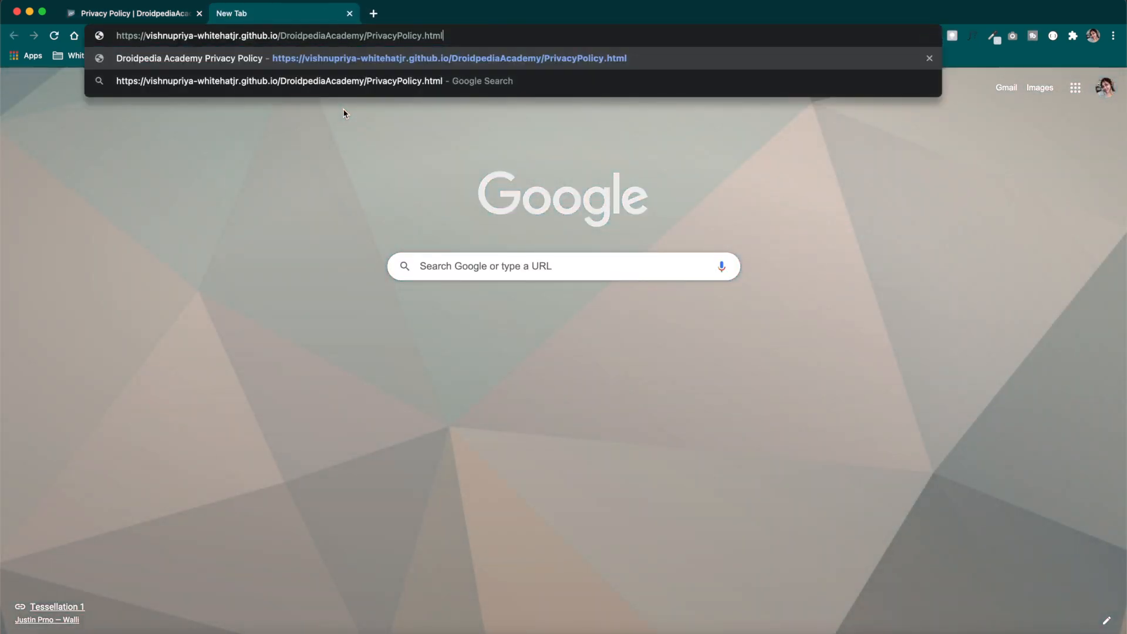
key(Return)
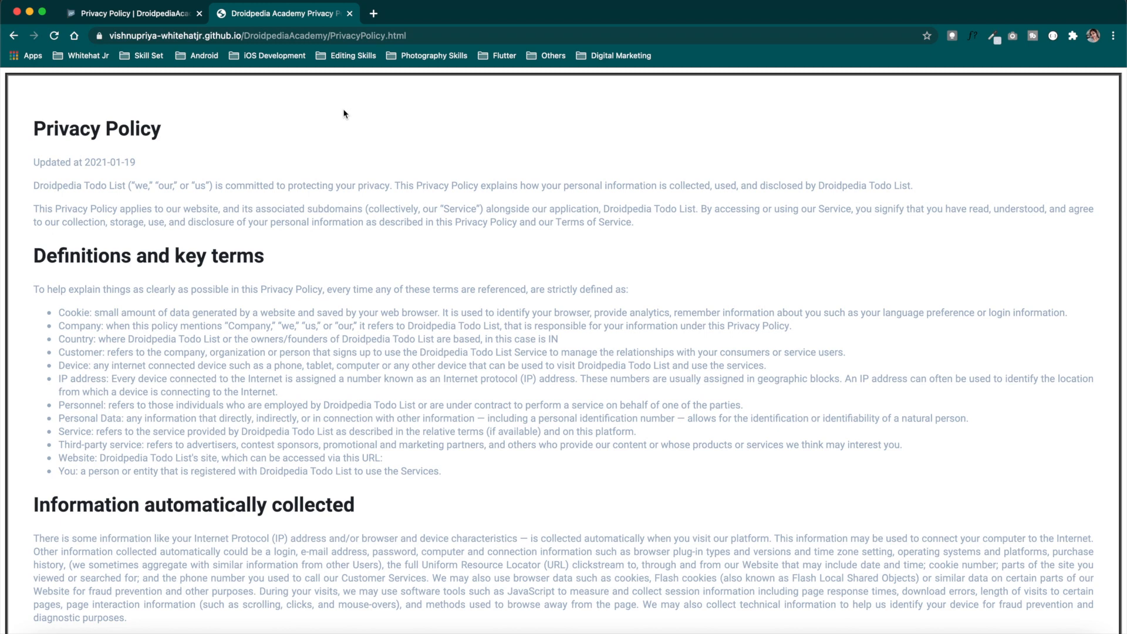
click(426, 36)
key(super+c)
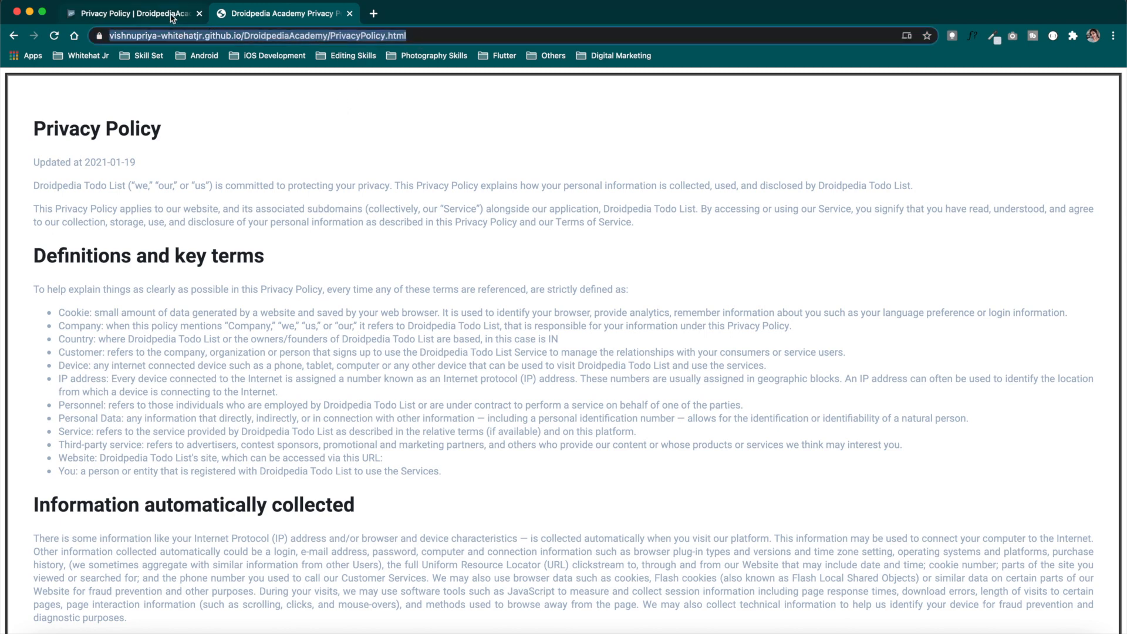
Paste the copied address as the privacy policy URL in Play Console, save it, and return to App content
click(172, 18)
key(super+v)
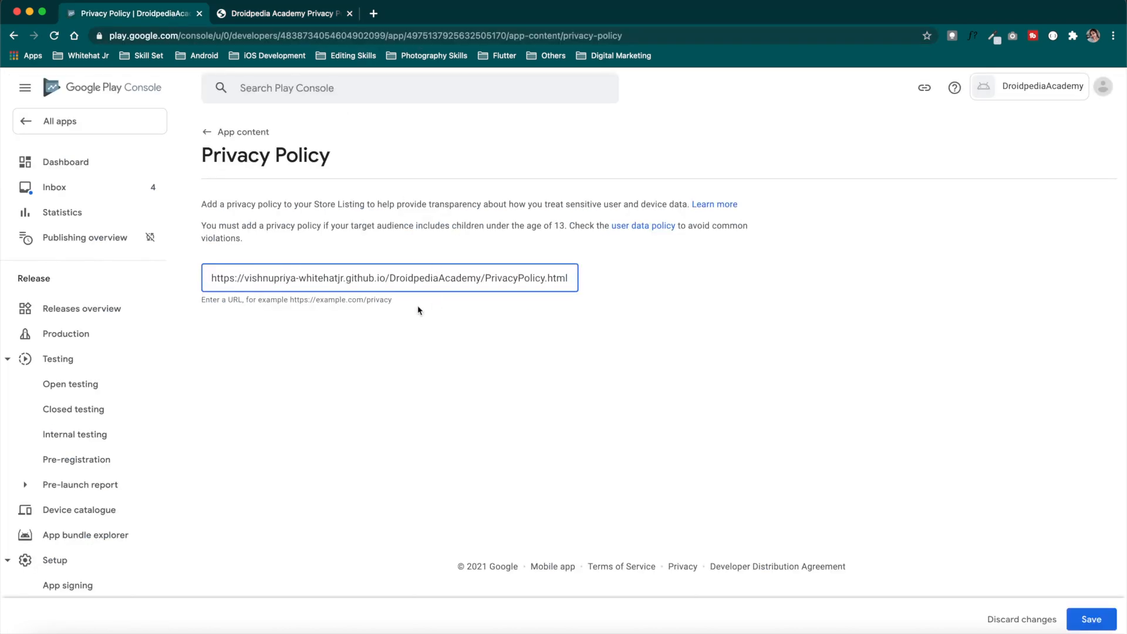
click(286, 18)
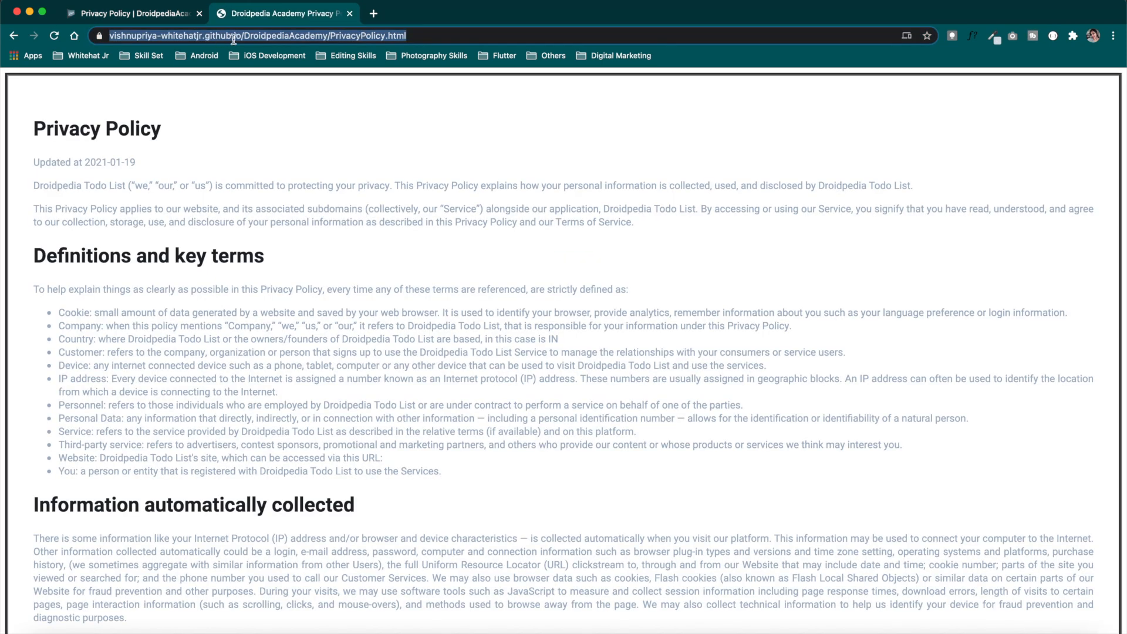
click(182, 22)
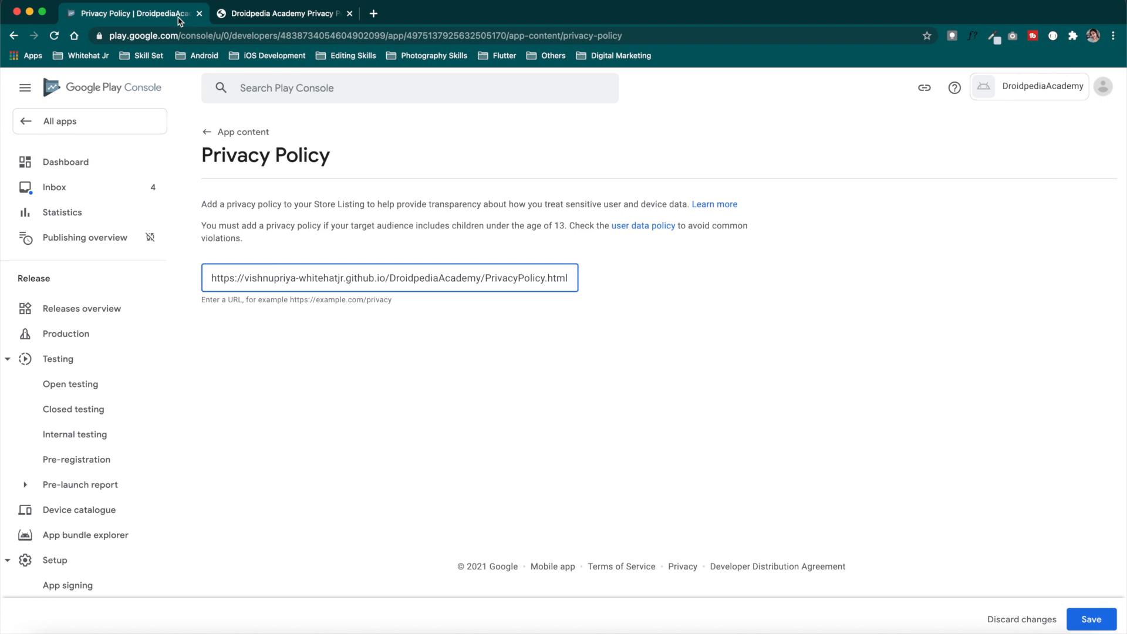
click(1091, 619)
click(237, 137)
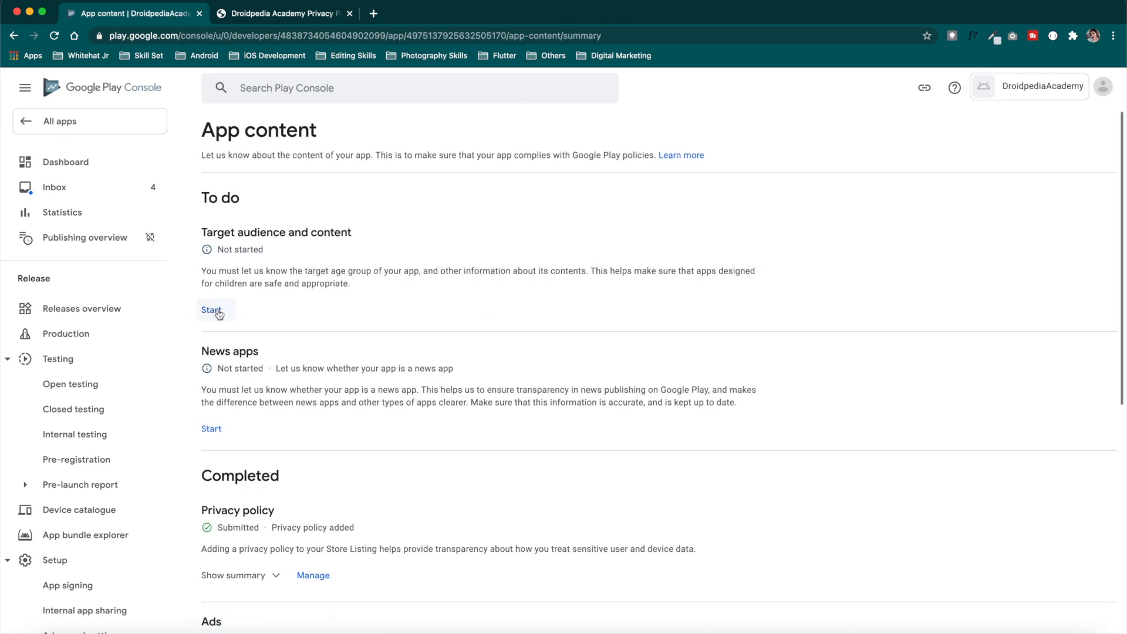
Start the Target audience and content task and set the target age groups to 16-17 and 18 and over
click(217, 314)
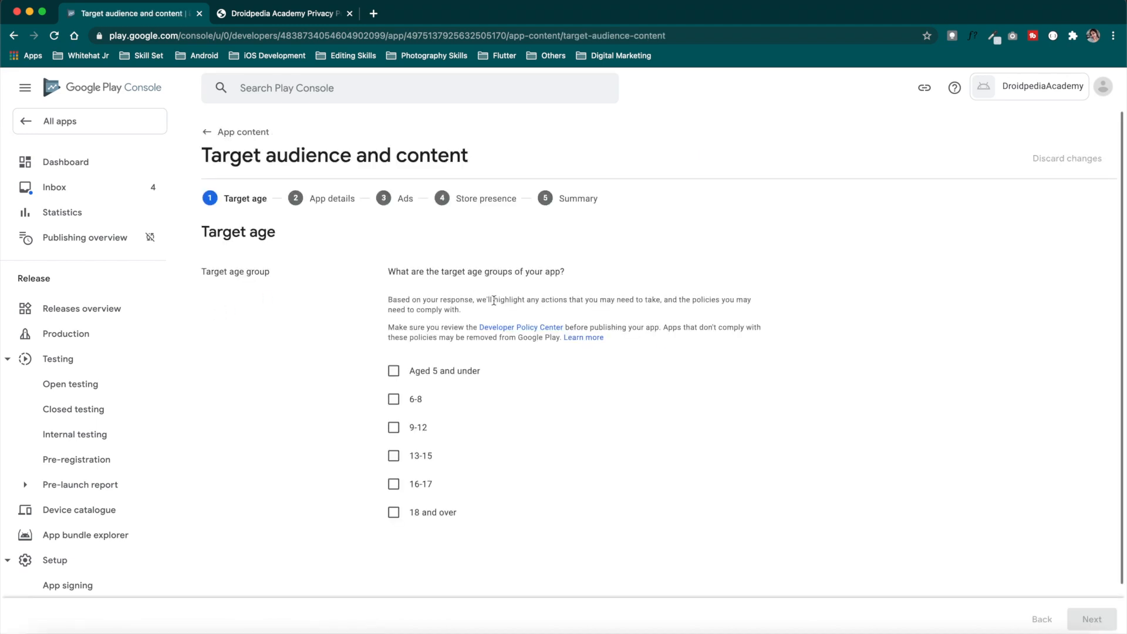
click(393, 512)
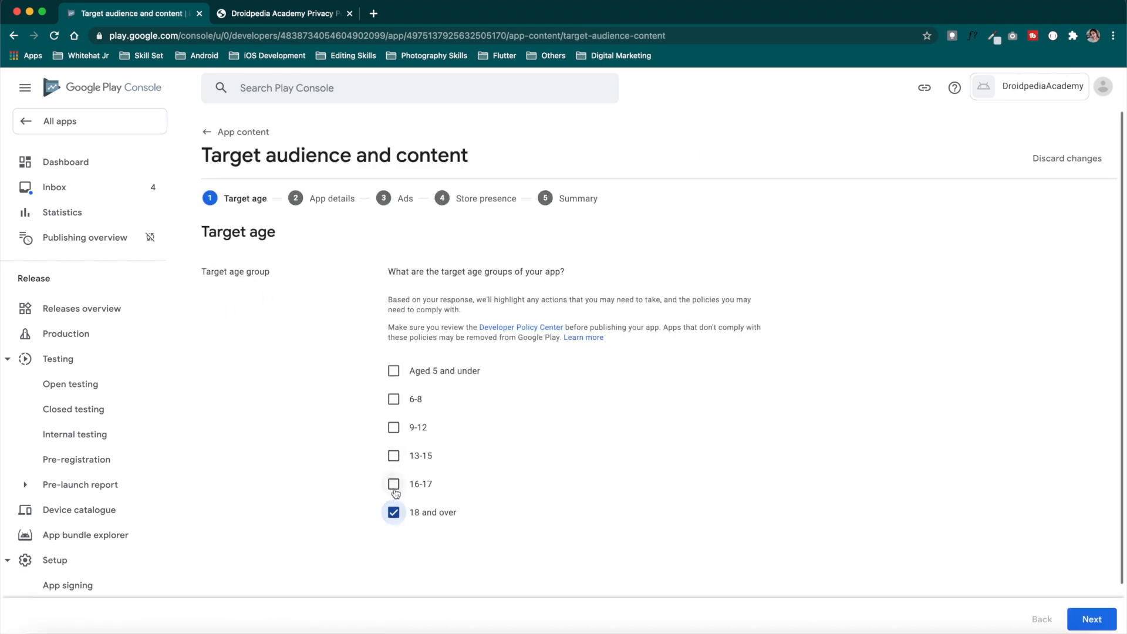
click(393, 483)
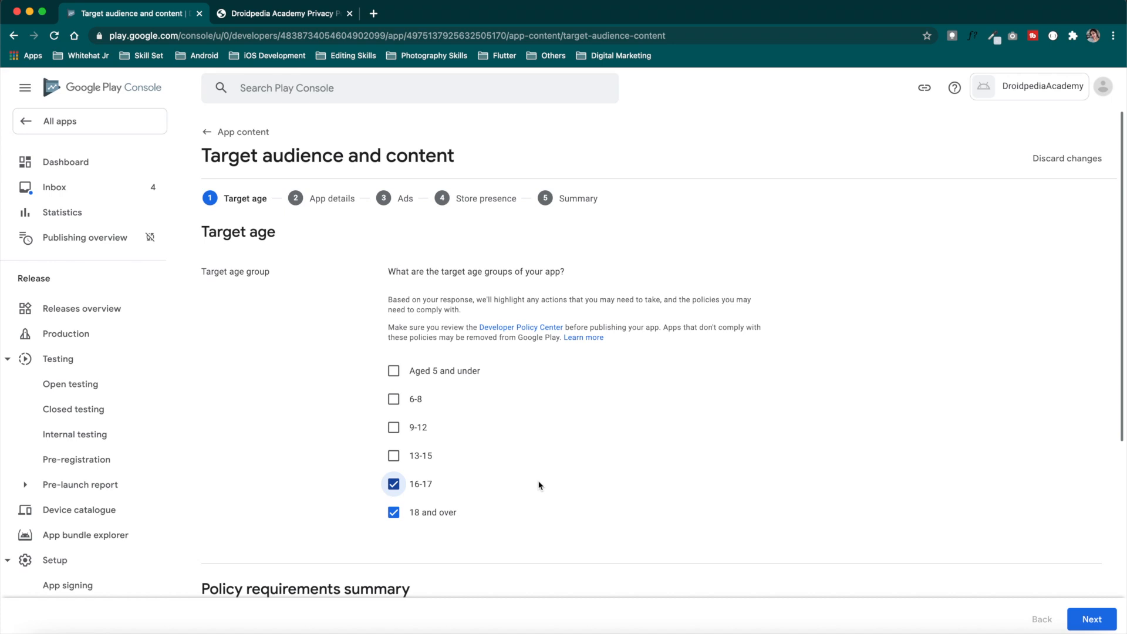
click(1092, 618)
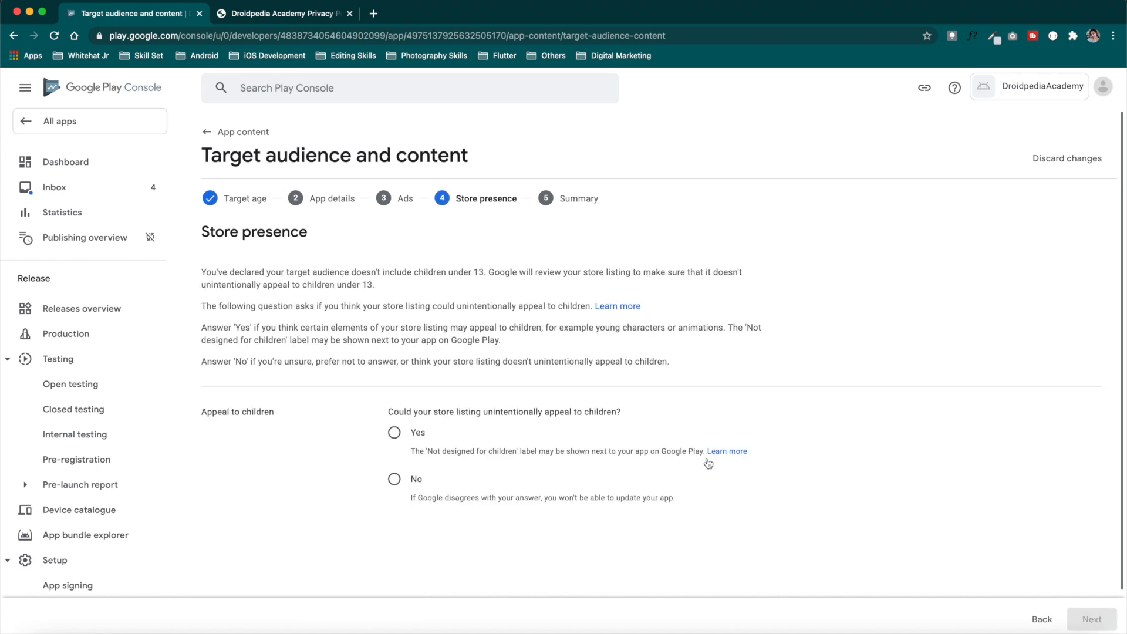
Answer Yes to whether the store listing could unintentionally appeal to children, save the declaration, and return to App content
click(394, 432)
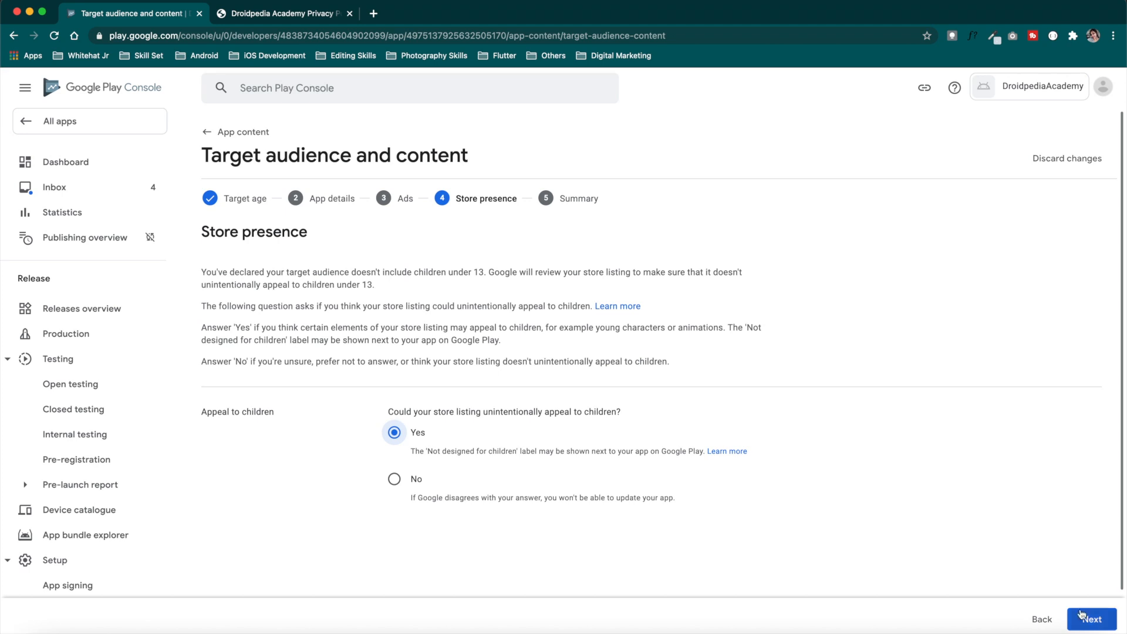
click(1092, 619)
click(1093, 619)
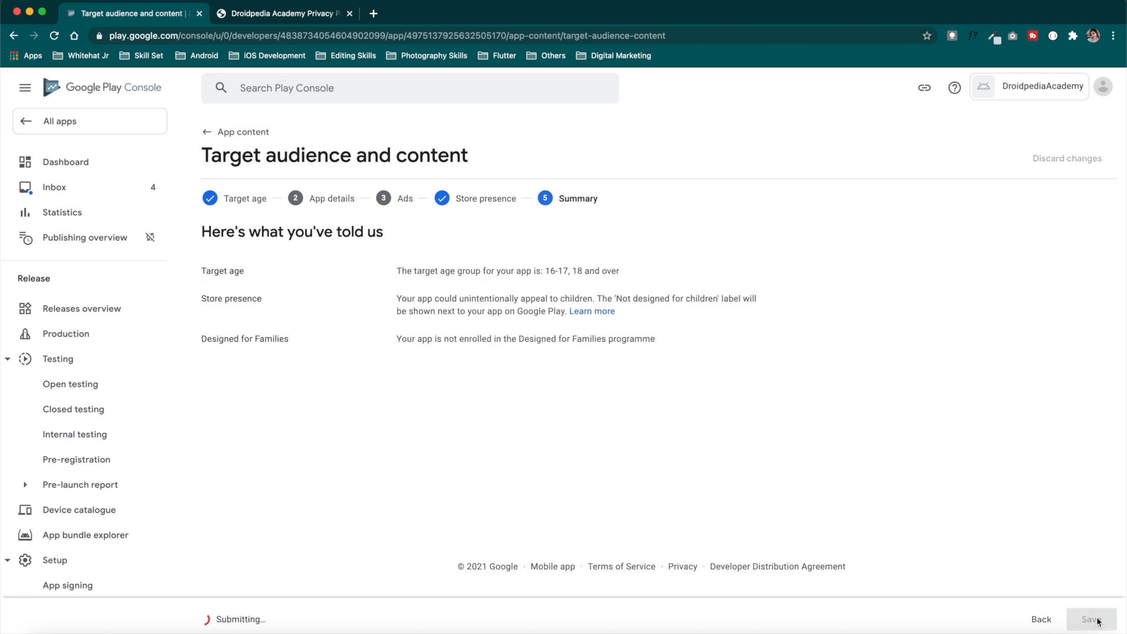
click(249, 134)
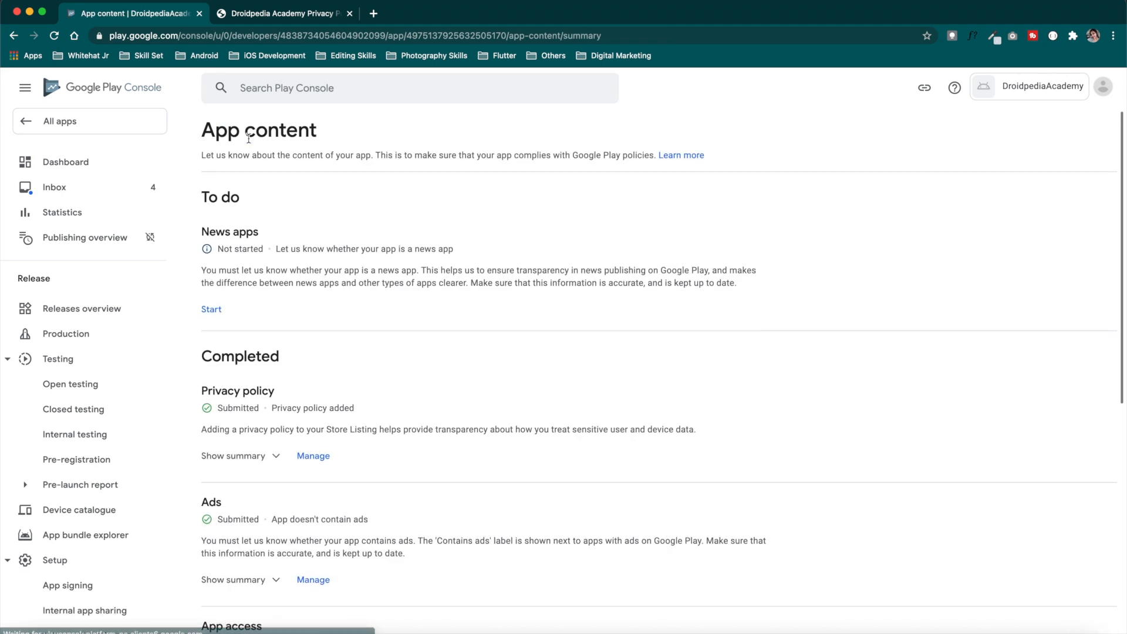
Declare in the News apps task that the app is not a news app, save, and return to App content
click(212, 309)
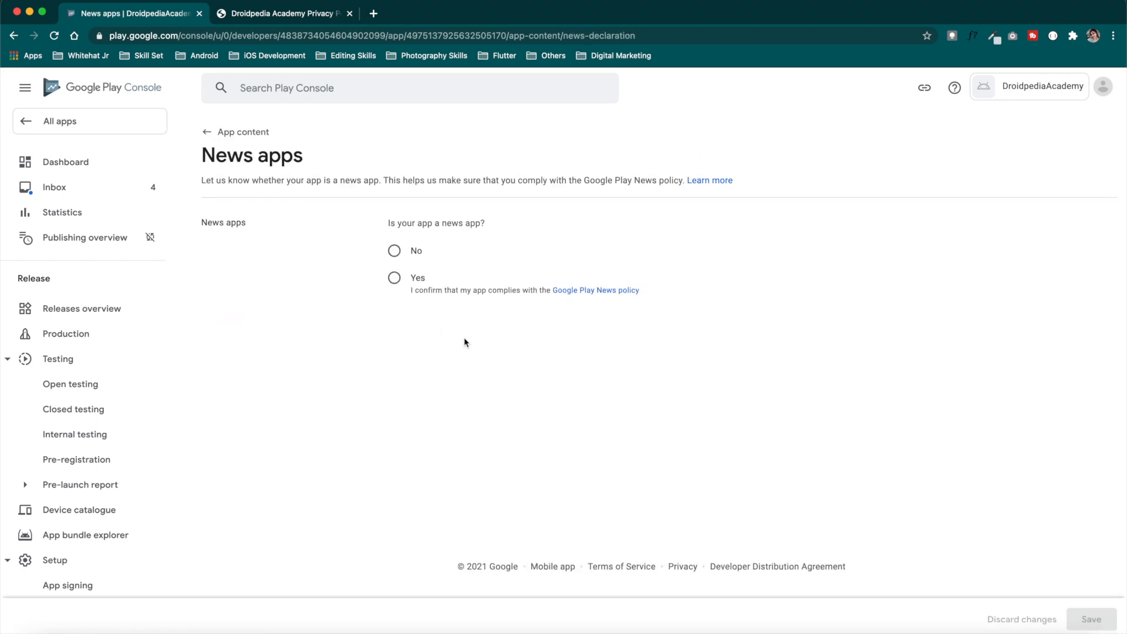
click(394, 250)
click(1102, 624)
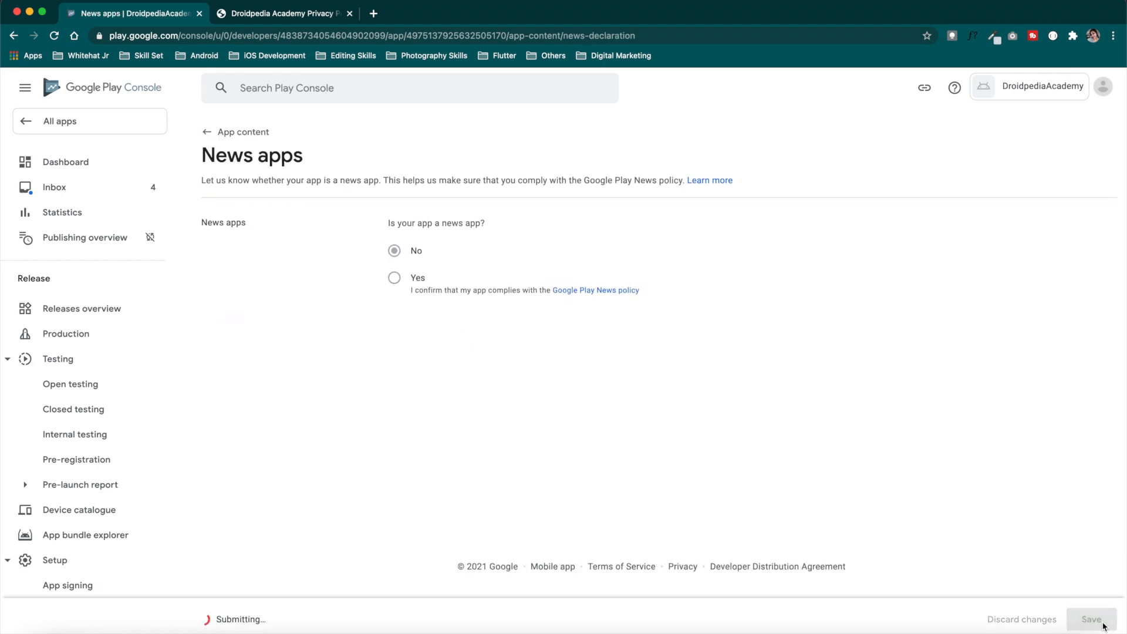
click(231, 132)
scroll(347, 368, down, 6)
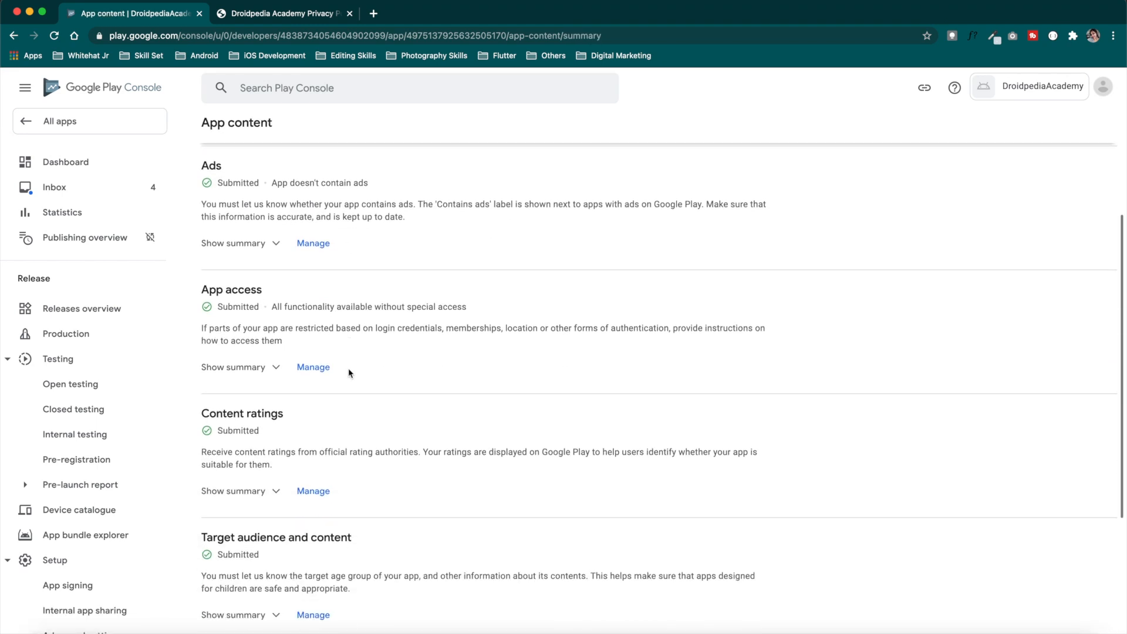
scroll(348, 368, up, 6)
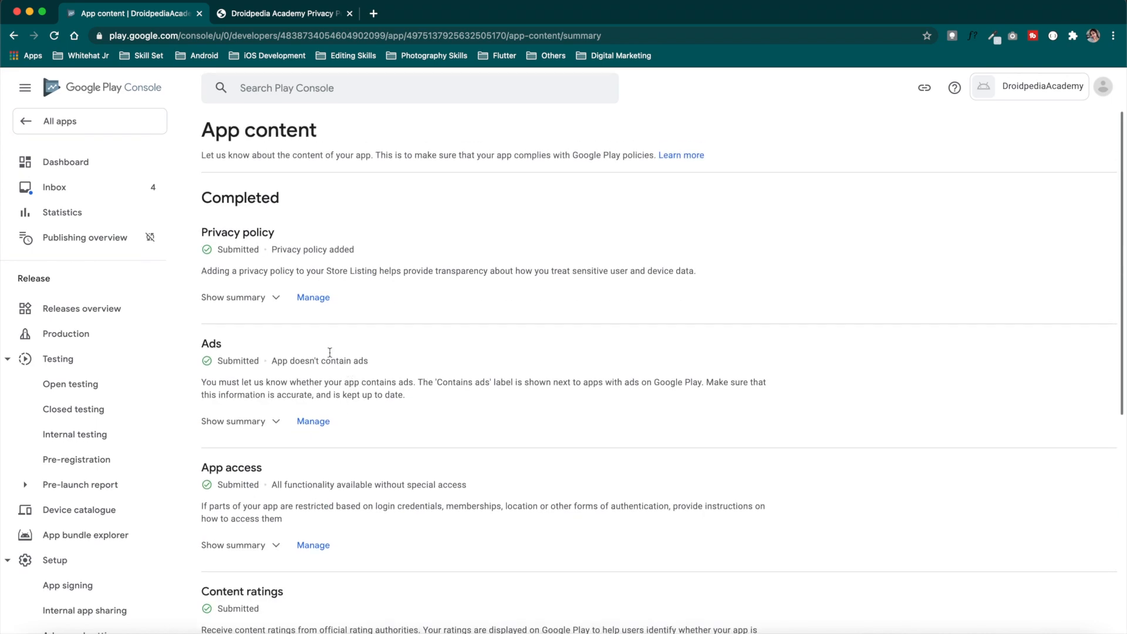
From the dashboard, open the app category and contact details task and set the category to Productivity
click(87, 172)
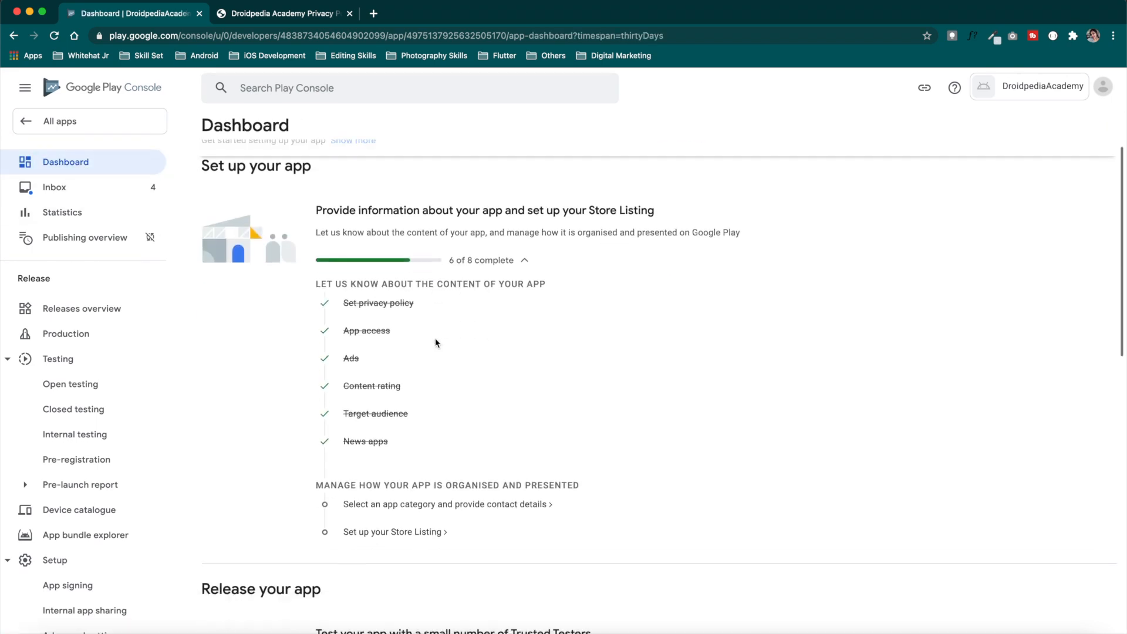
scroll(353, 264, down, 2)
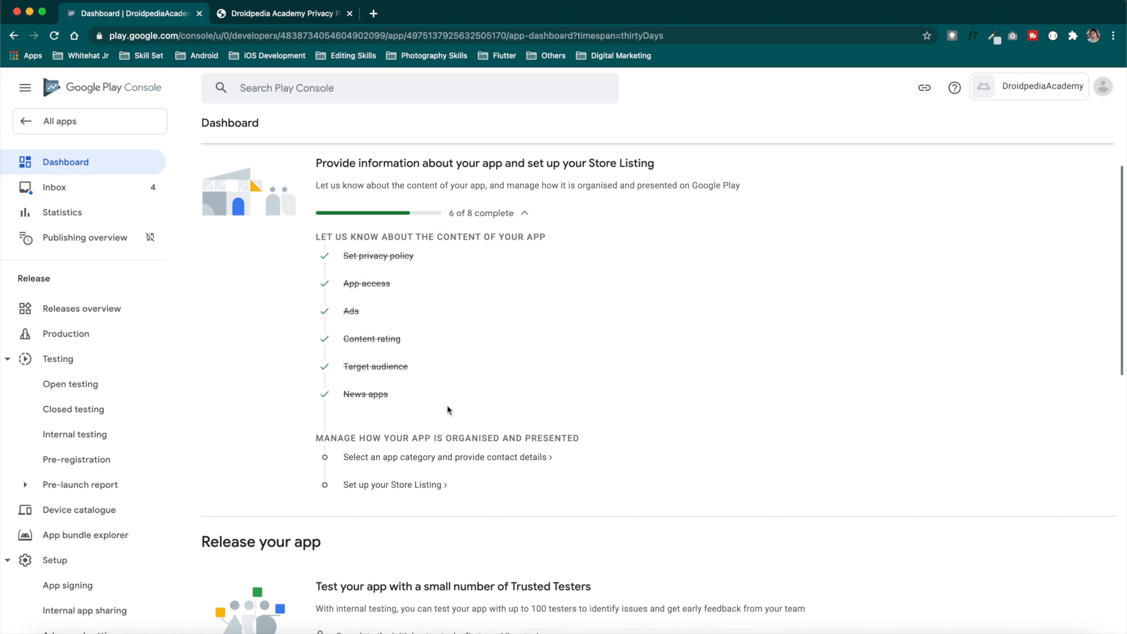
click(394, 457)
click(477, 352)
scroll(441, 513, down, 5)
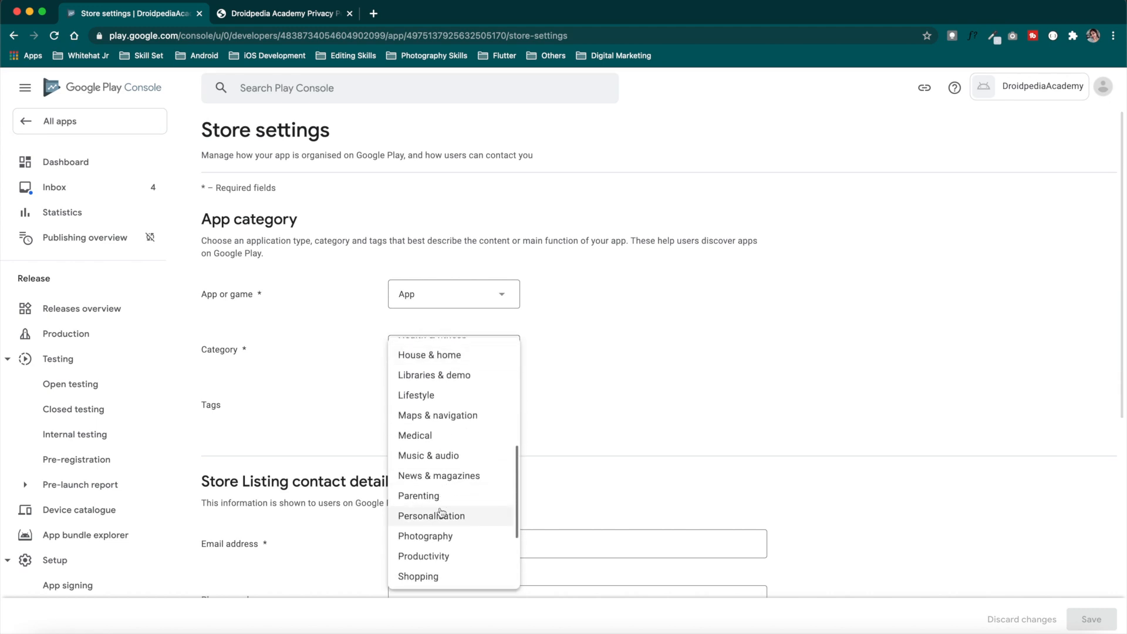
scroll(458, 523, down, 2)
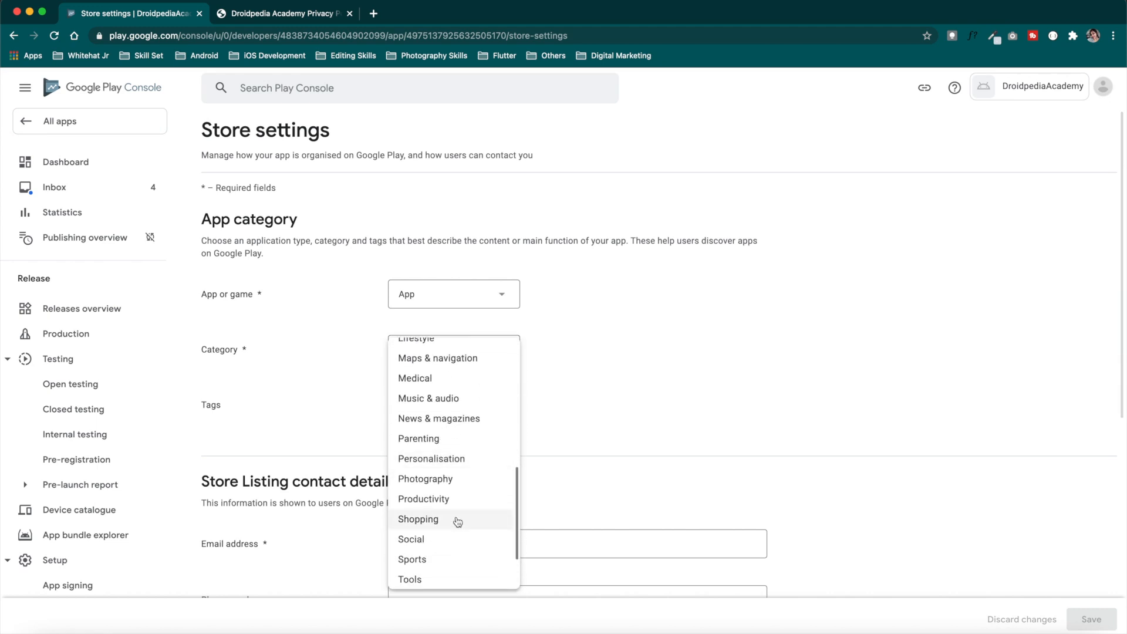
click(447, 499)
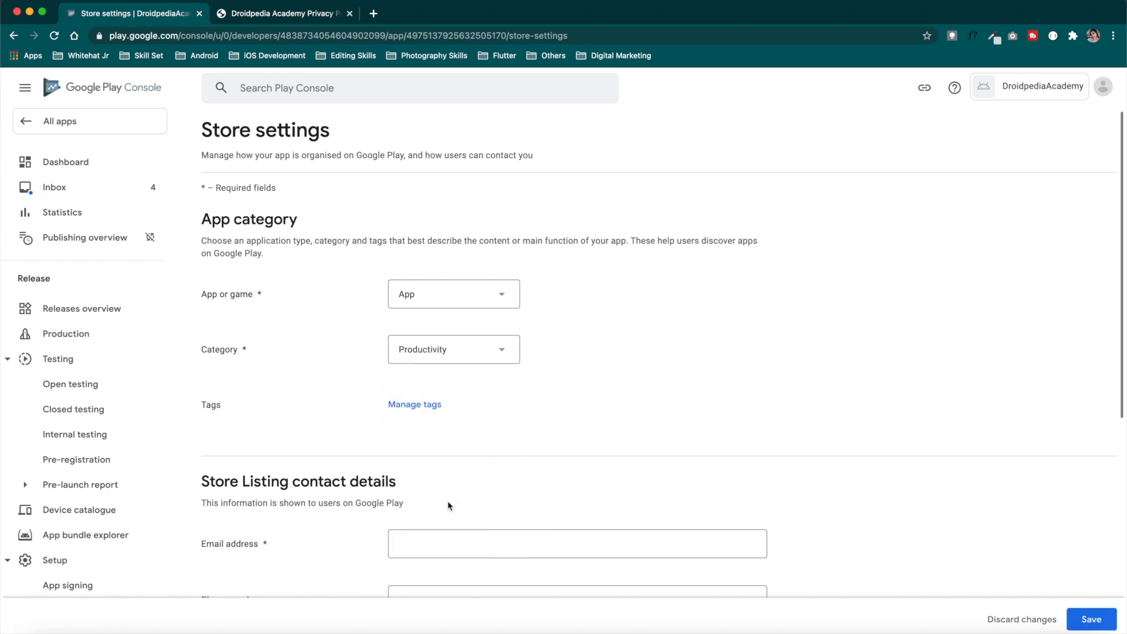
Enter the contact email address for the store listing, leave the phone number and website empty, and save the store settings
scroll(447, 501, down, 5)
click(409, 264)
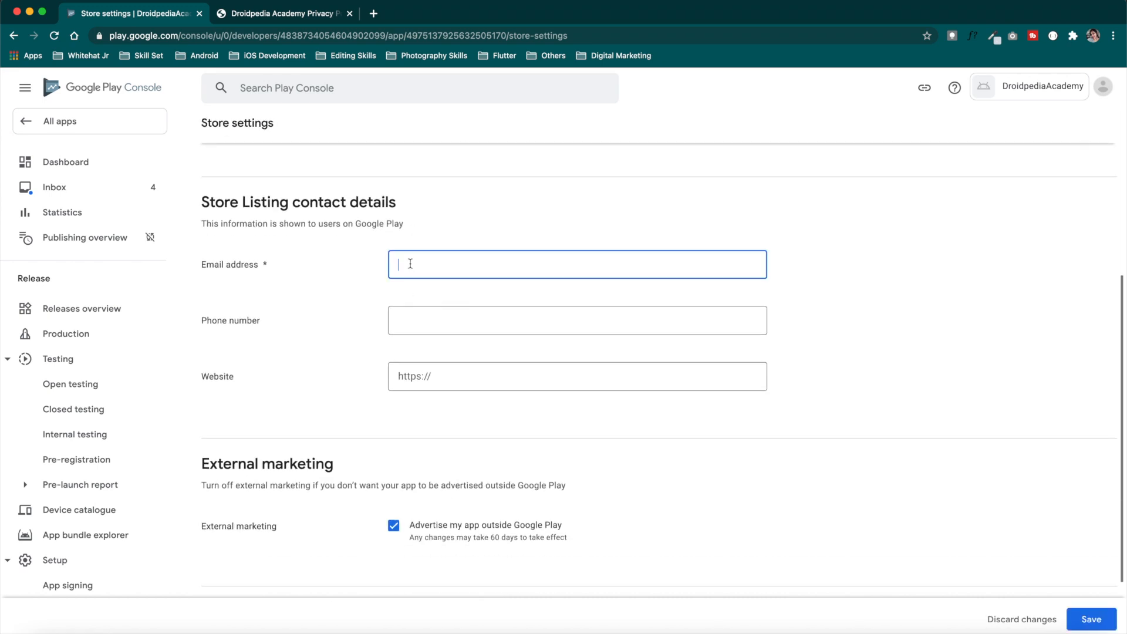
text(wh)
click(424, 232)
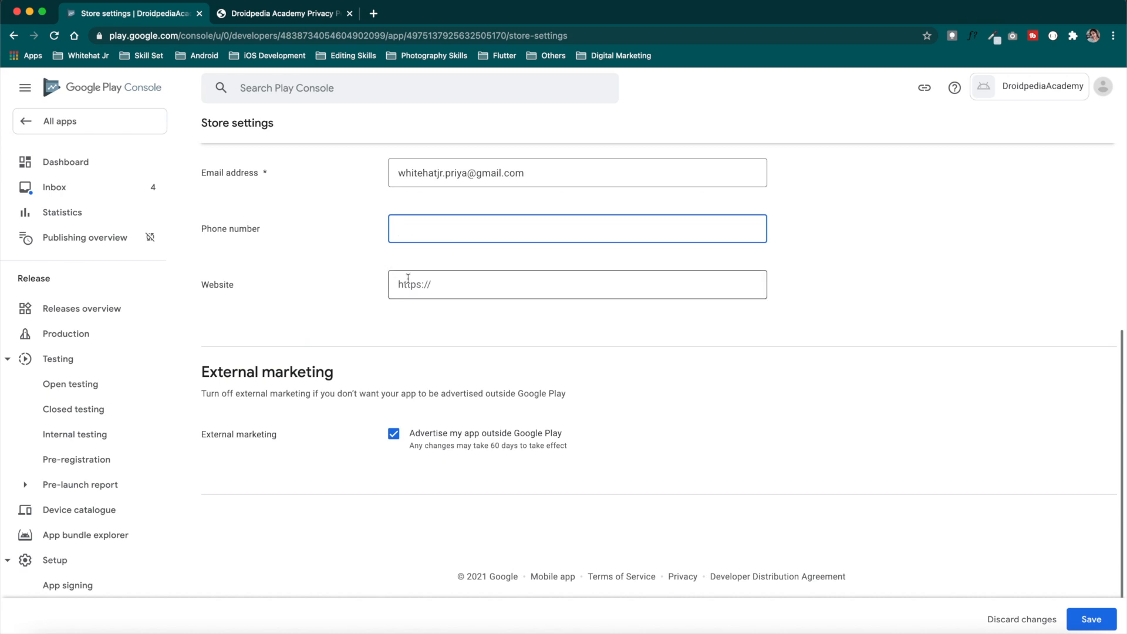
click(1099, 622)
scroll(883, 349, up, 6)
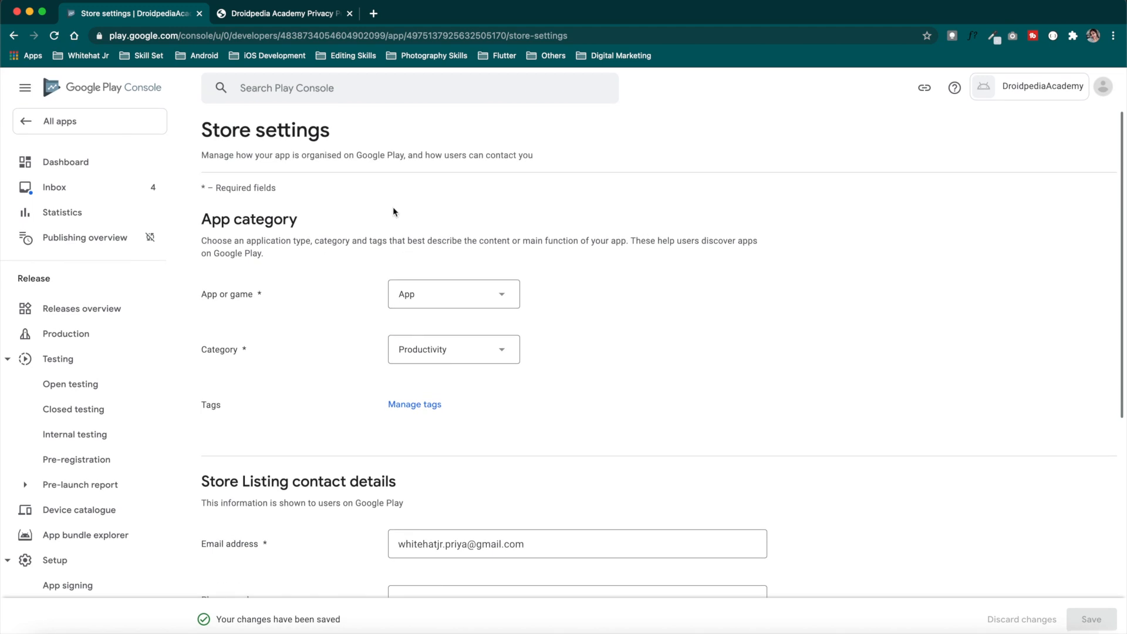
Return to the dashboard and open the Store Listing setup task
click(97, 162)
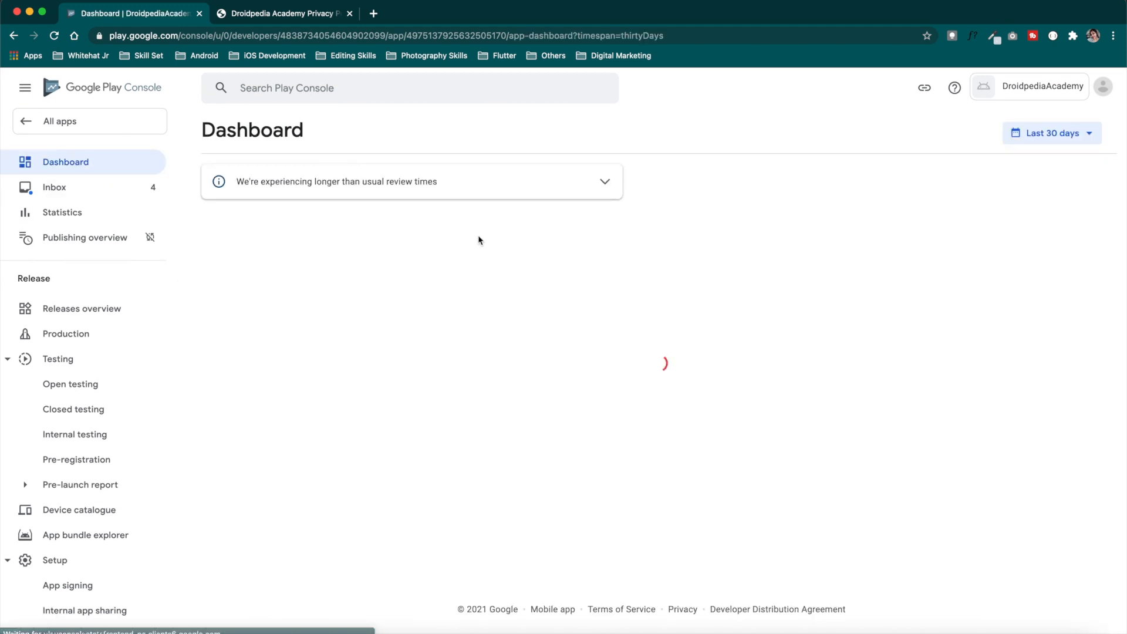
scroll(376, 385, down, 5)
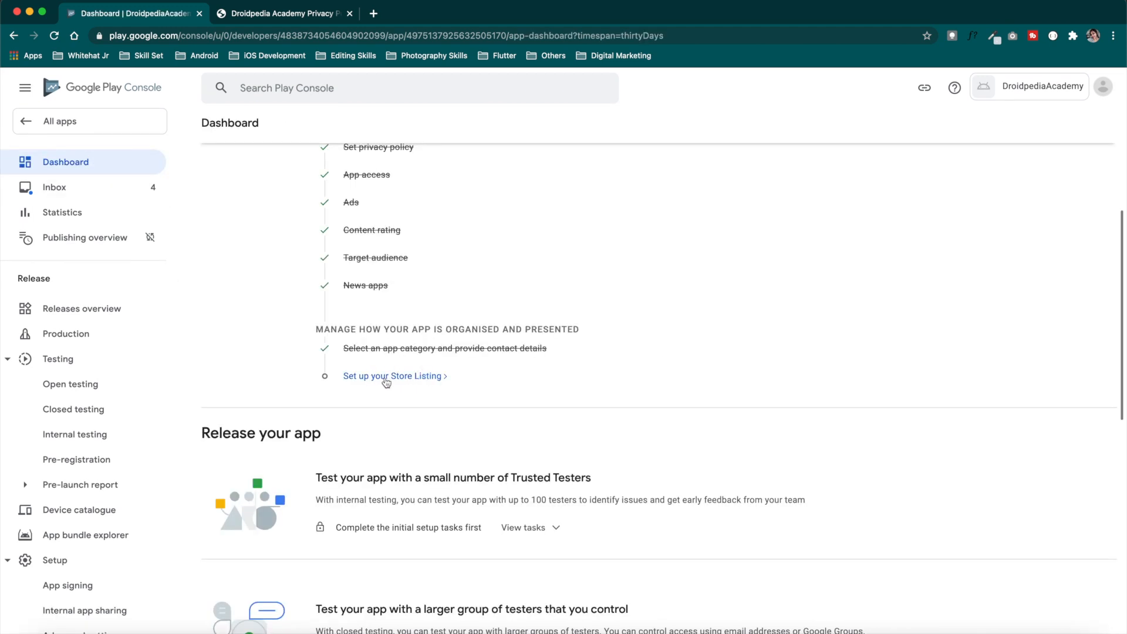
click(405, 379)
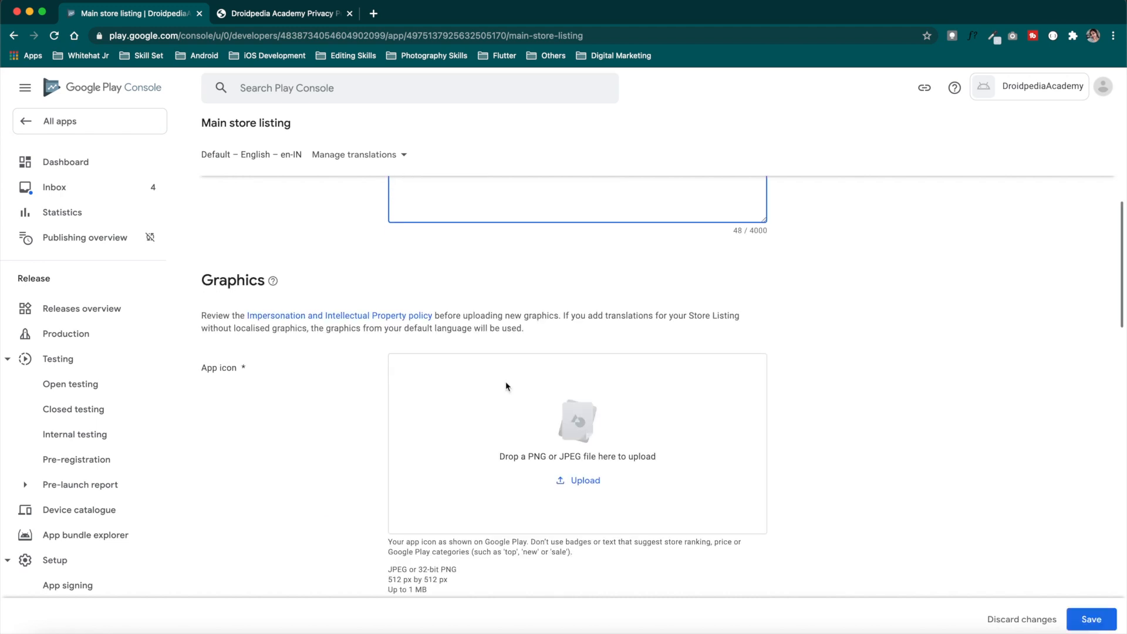
Review the app name and descriptions in the main store listing and the help note for its Graphics section
scroll(507, 387, up, 4)
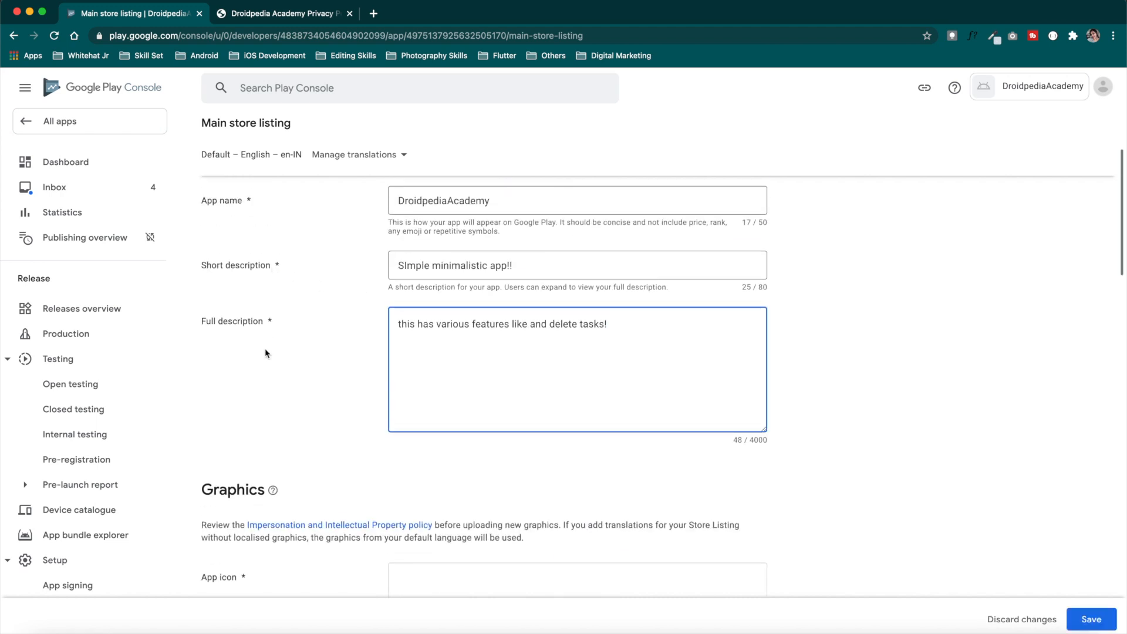
scroll(265, 346, down, 5)
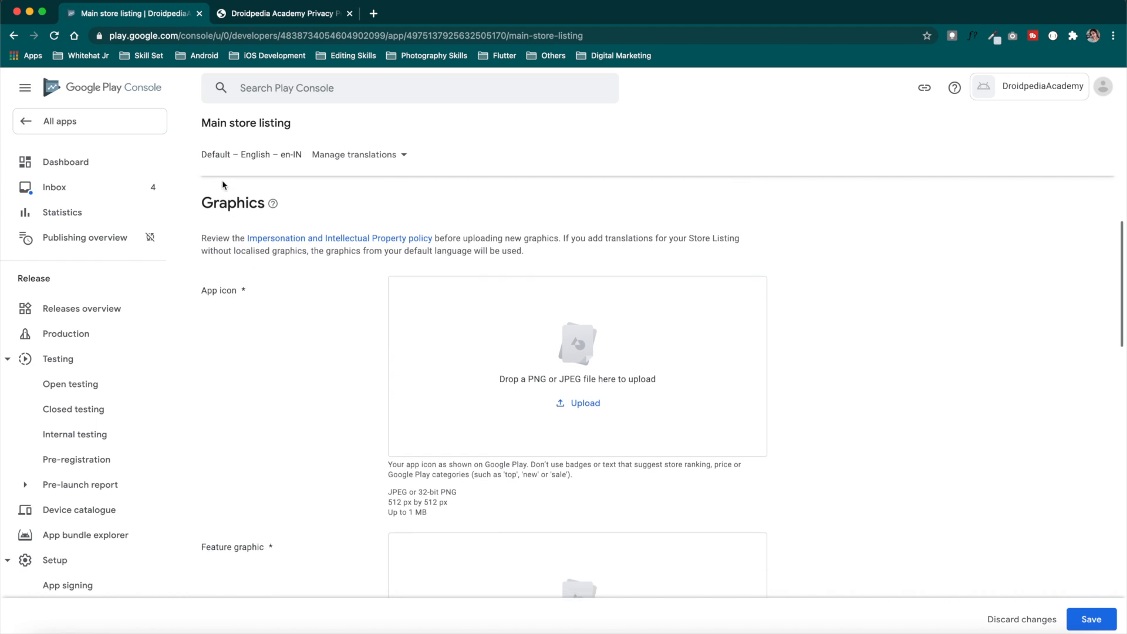
drag(204, 201, 273, 205)
mouse_move(273, 203)
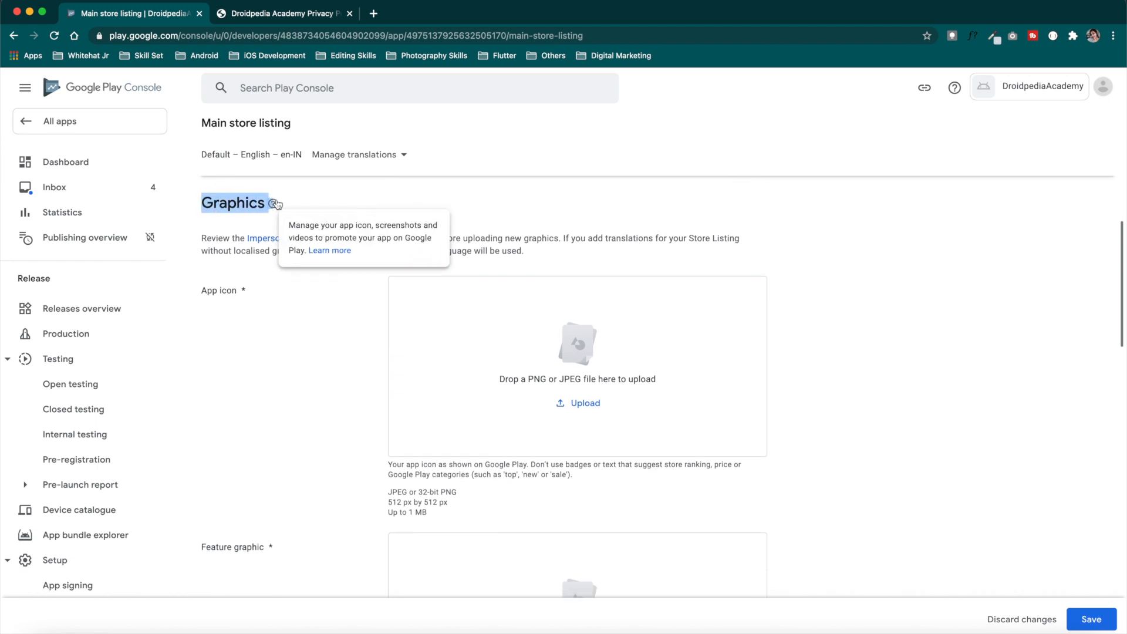
click(333, 382)
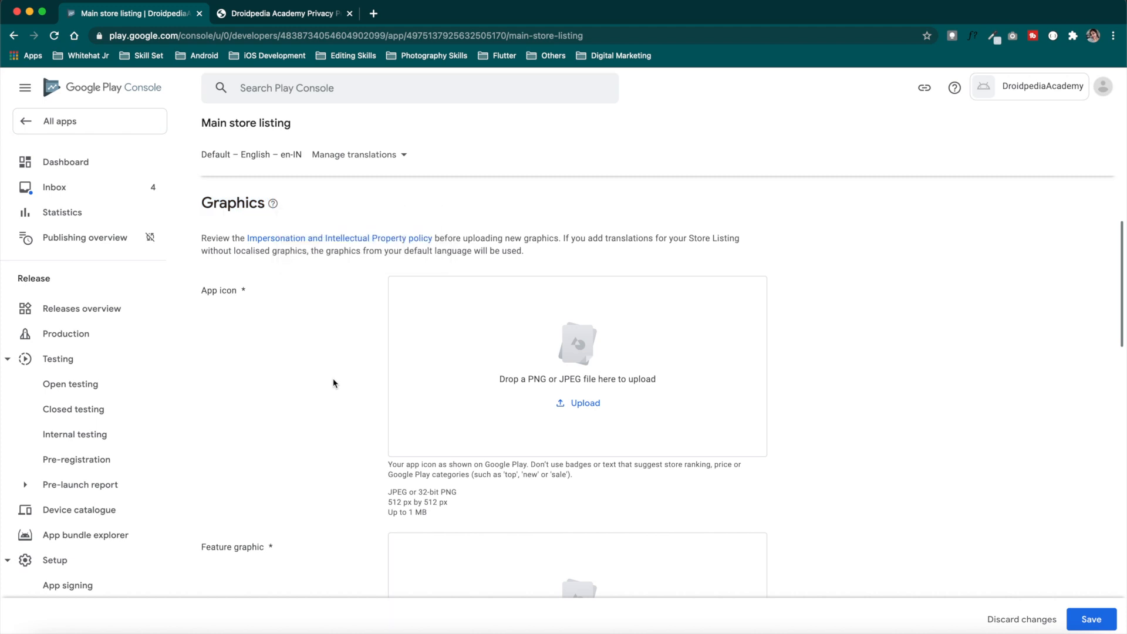
Upload image.png as the app icon and Simple To Do List.png as the feature graphic of the store listing
scroll(332, 382, down, 2)
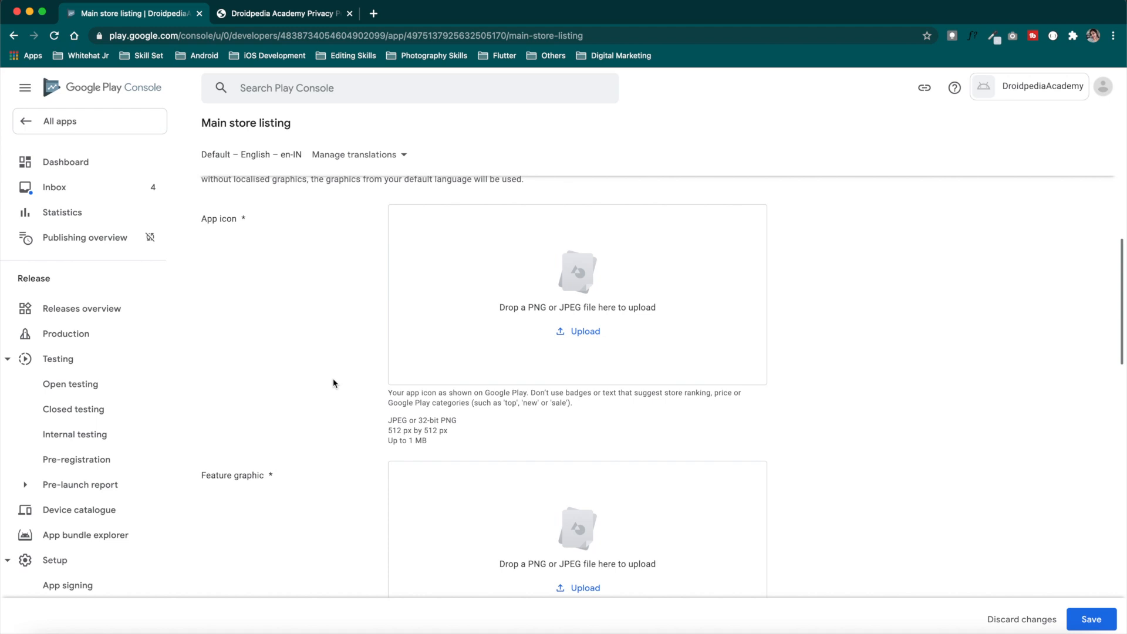
click(581, 331)
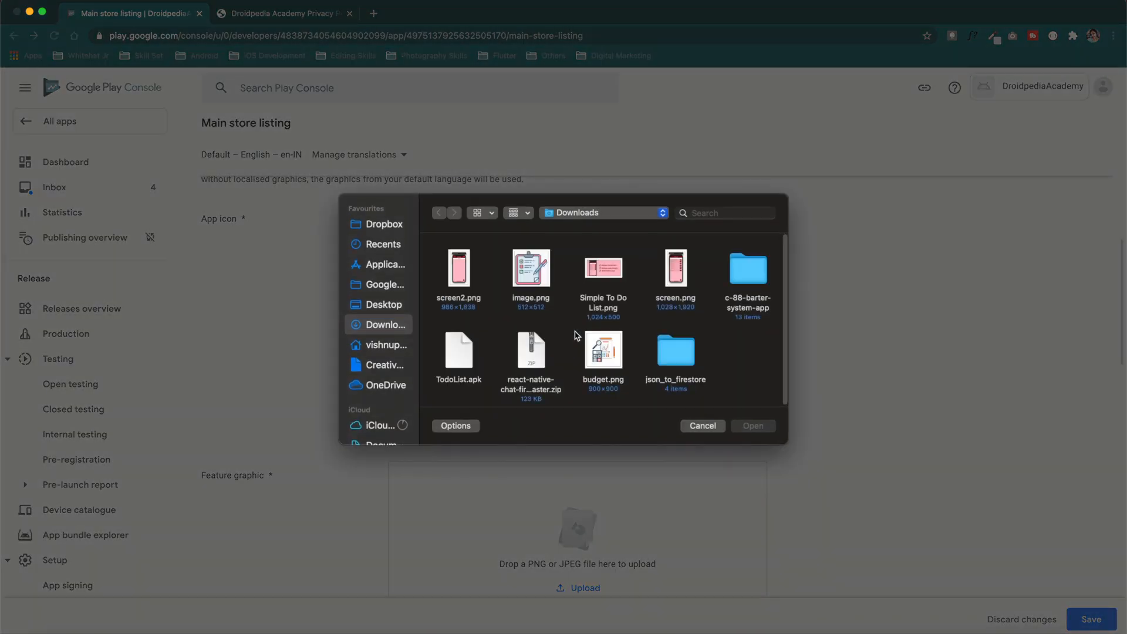
double_click(531, 268)
scroll(717, 374, down, 3)
scroll(716, 374, down, 1)
click(581, 404)
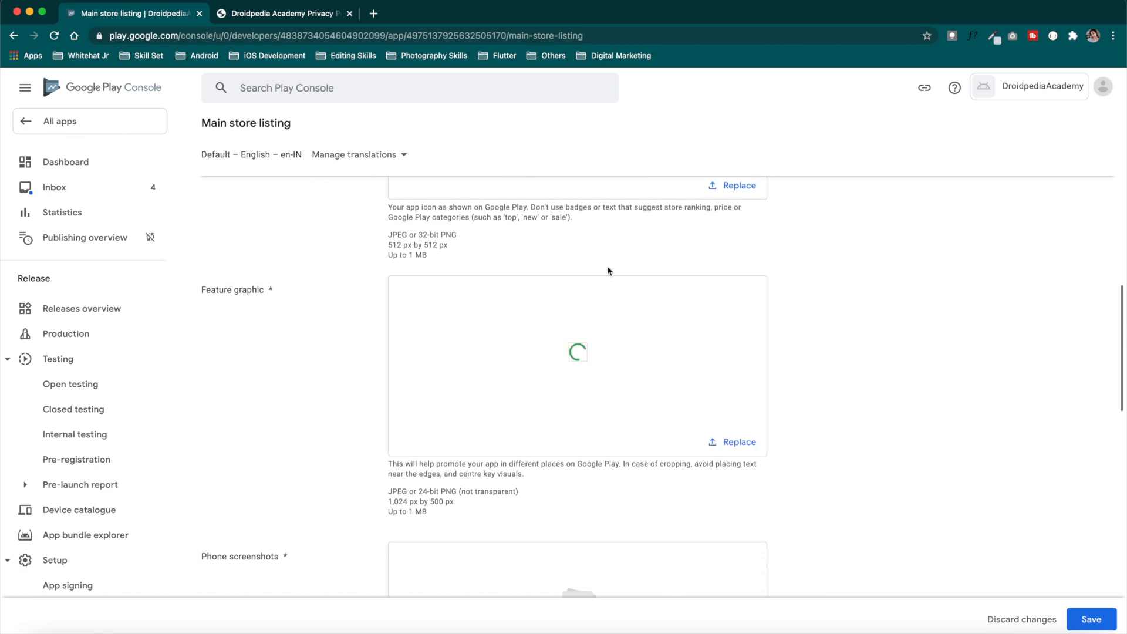
Upload screen2.png and screen.png from Downloads as the phone screenshots
scroll(608, 272, down, 5)
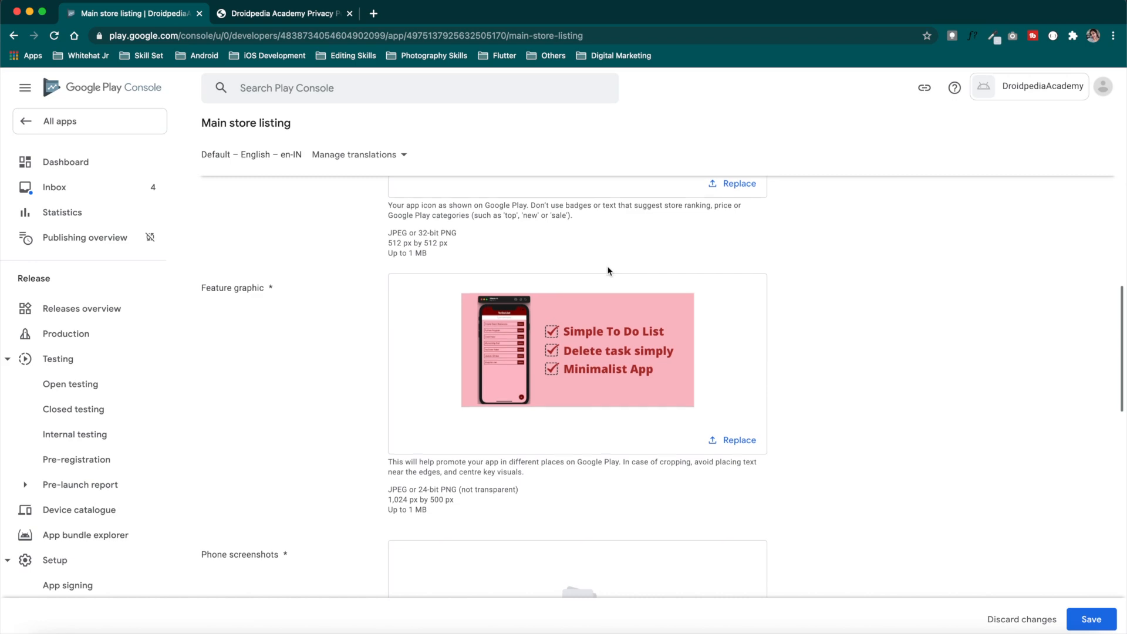
click(581, 366)
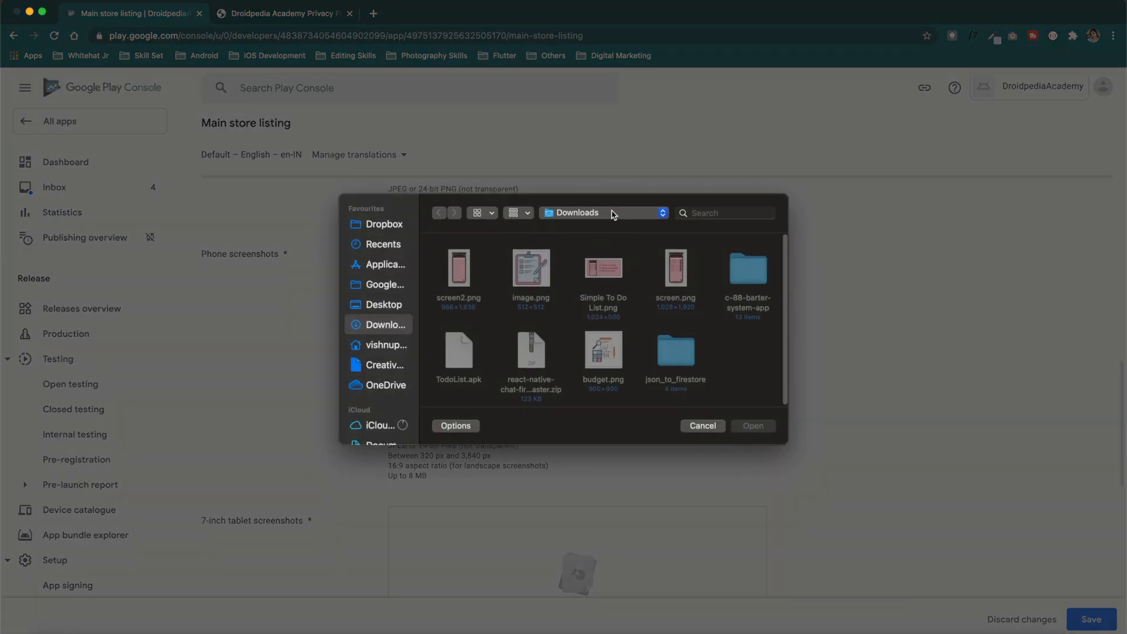
click(467, 268)
super+click(653, 264)
click(753, 426)
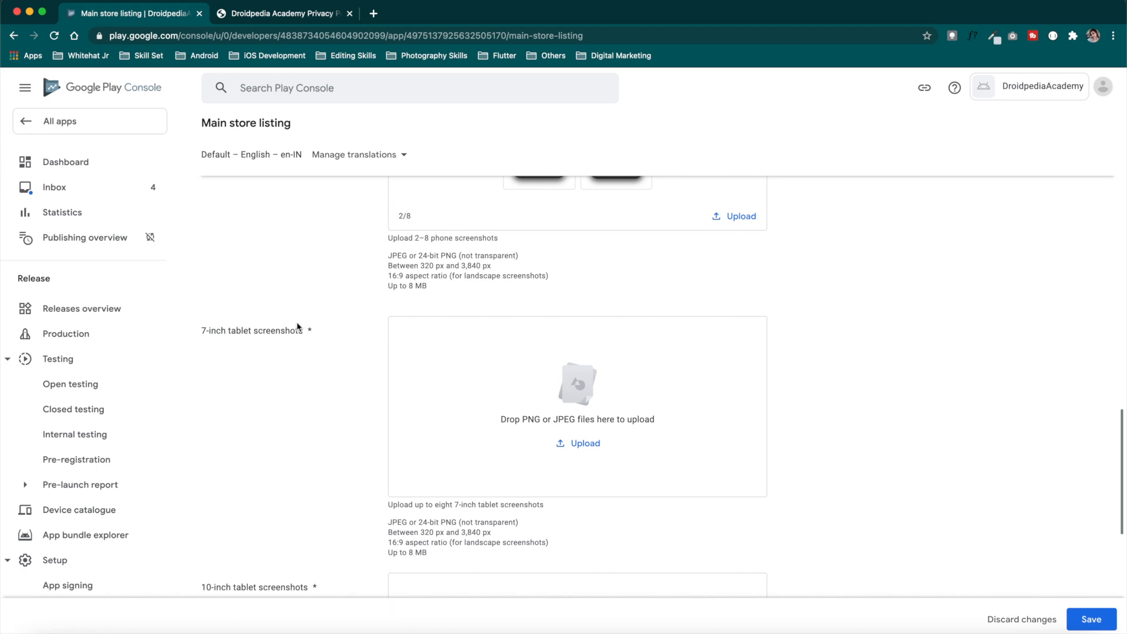
Upload screen2.png and screen.png as the 7-inch tablet screenshots
click(584, 443)
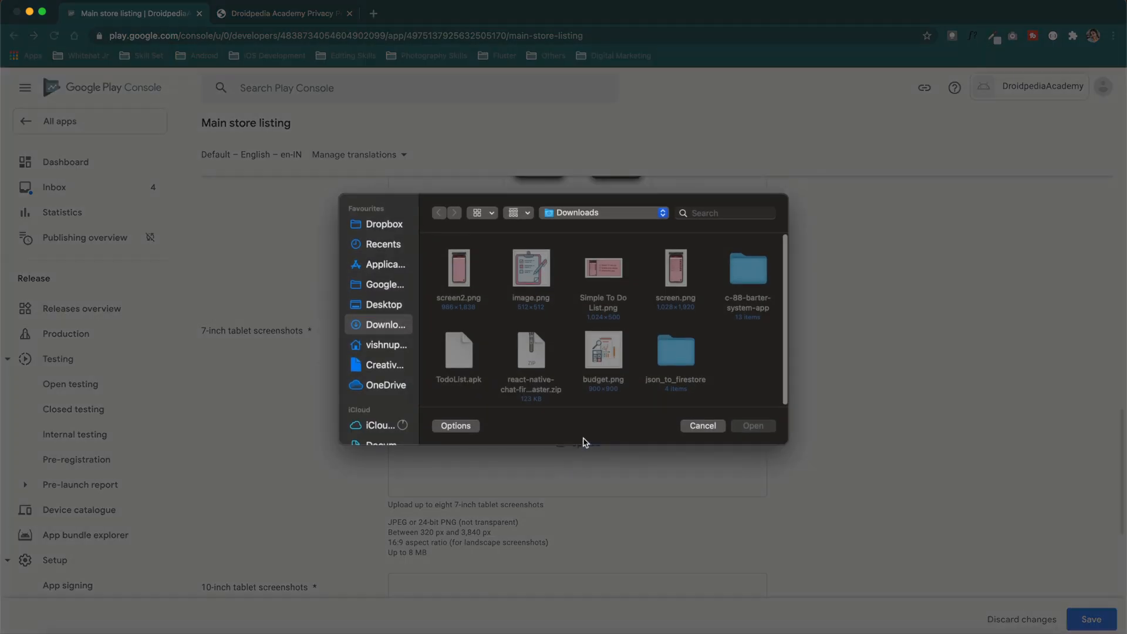
click(462, 280)
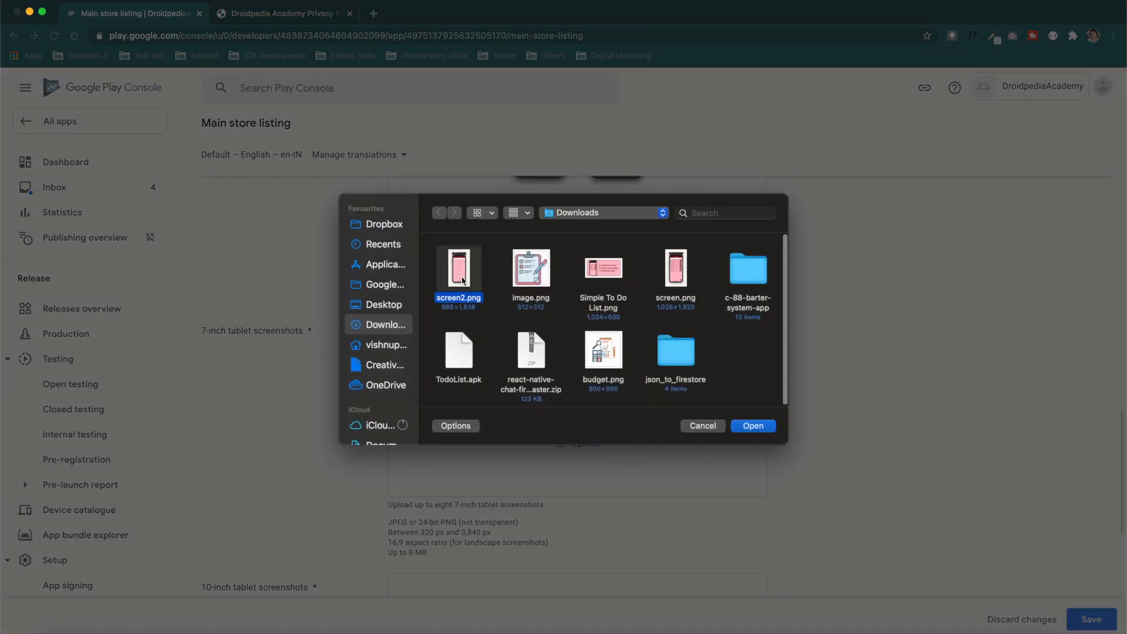
super+click(681, 273)
click(754, 427)
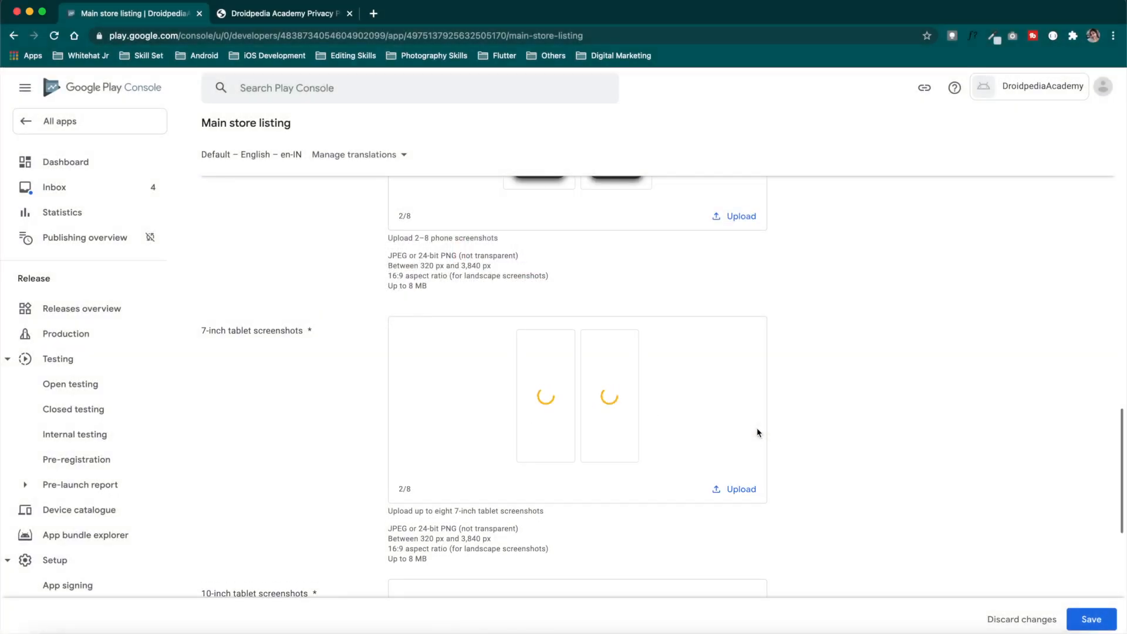
Upload screen2.png and screen.png as the 10-inch tablet screenshots, leave the video URL empty, and save the store listing
scroll(757, 433, down, 2)
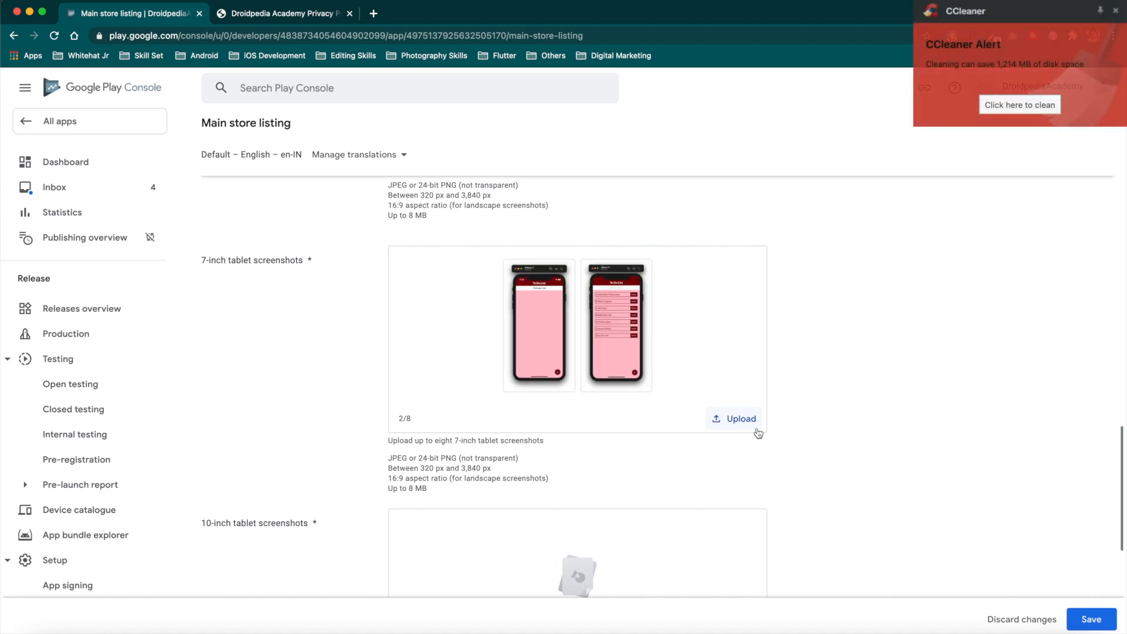
scroll(723, 376, down, 5)
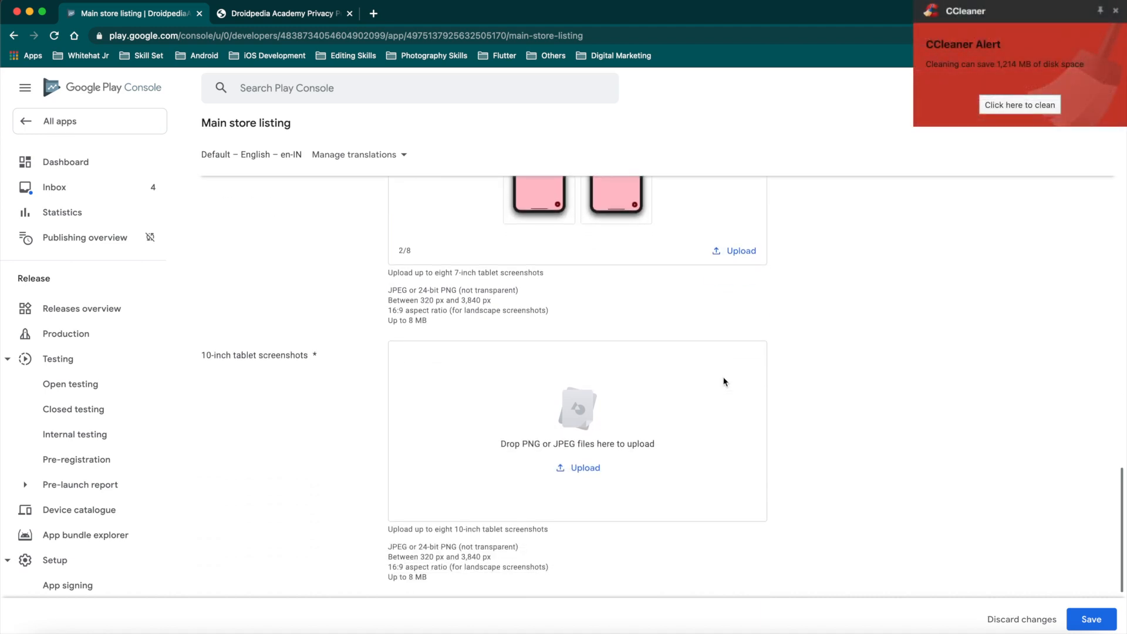
click(579, 469)
double_click(447, 282)
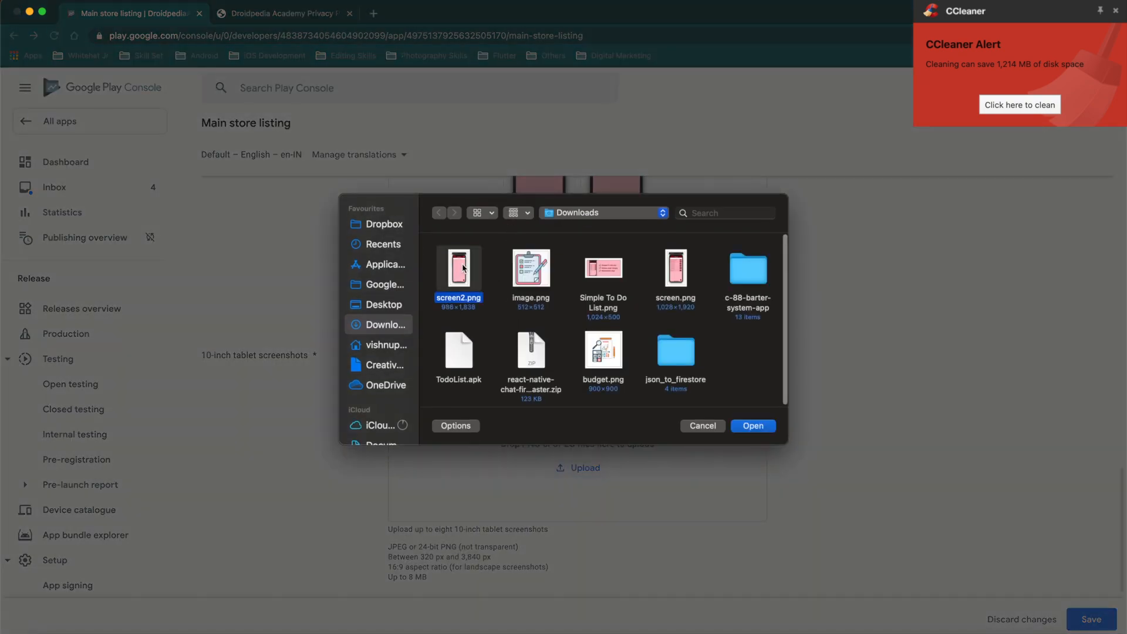
click(468, 441)
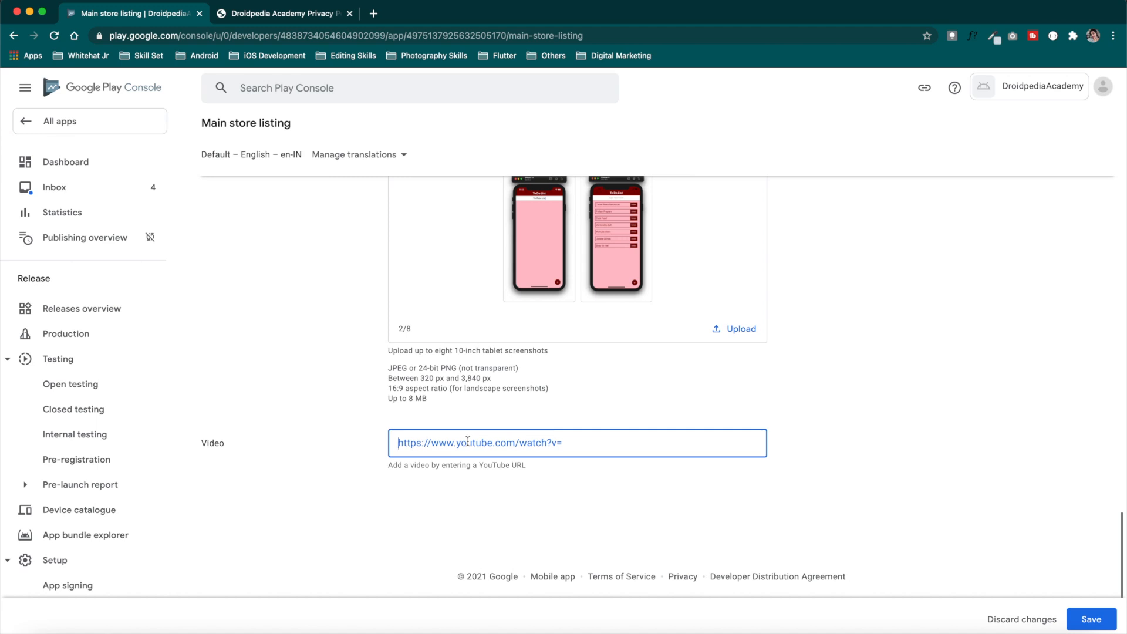
click(1098, 618)
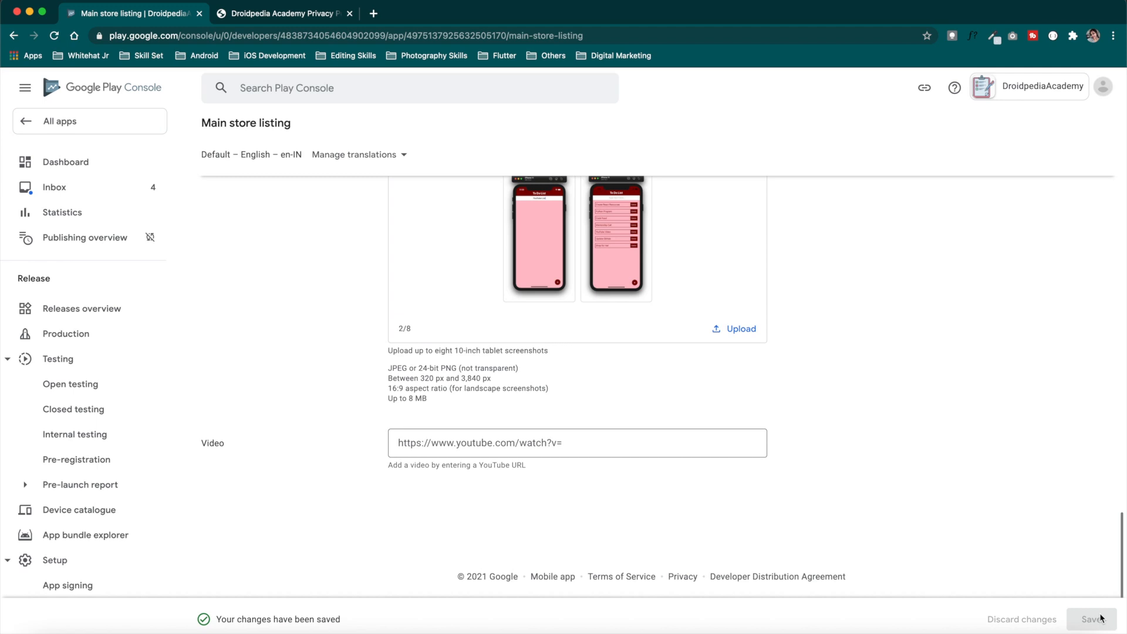
Return to the dashboard and open the countries and regions task under Publish your app on Google Play
click(76, 167)
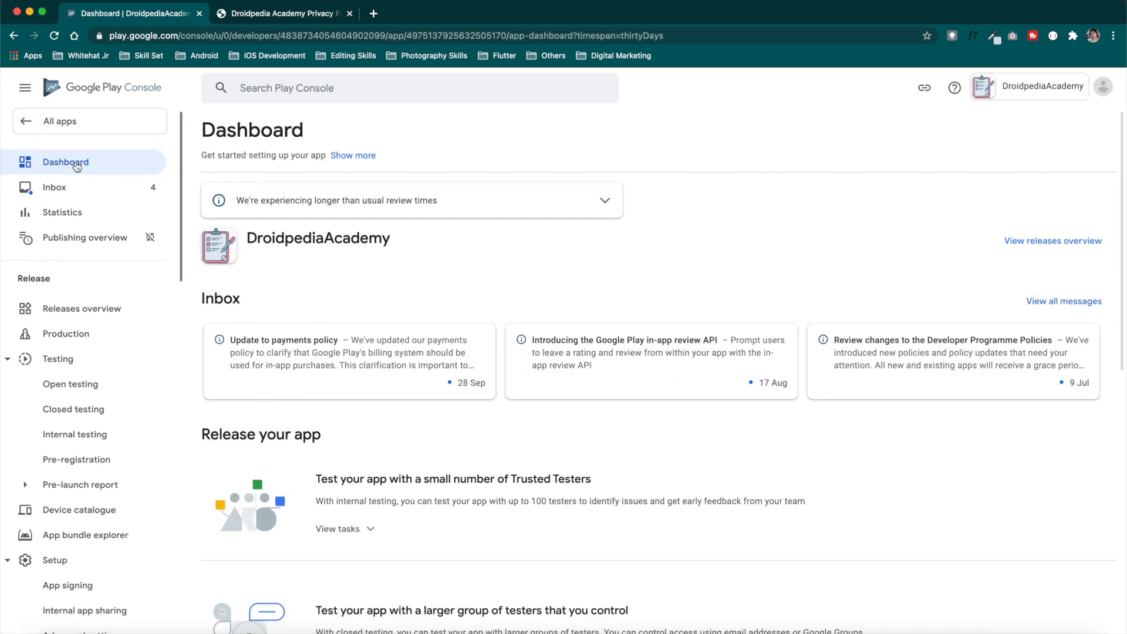
scroll(514, 364, down, 10)
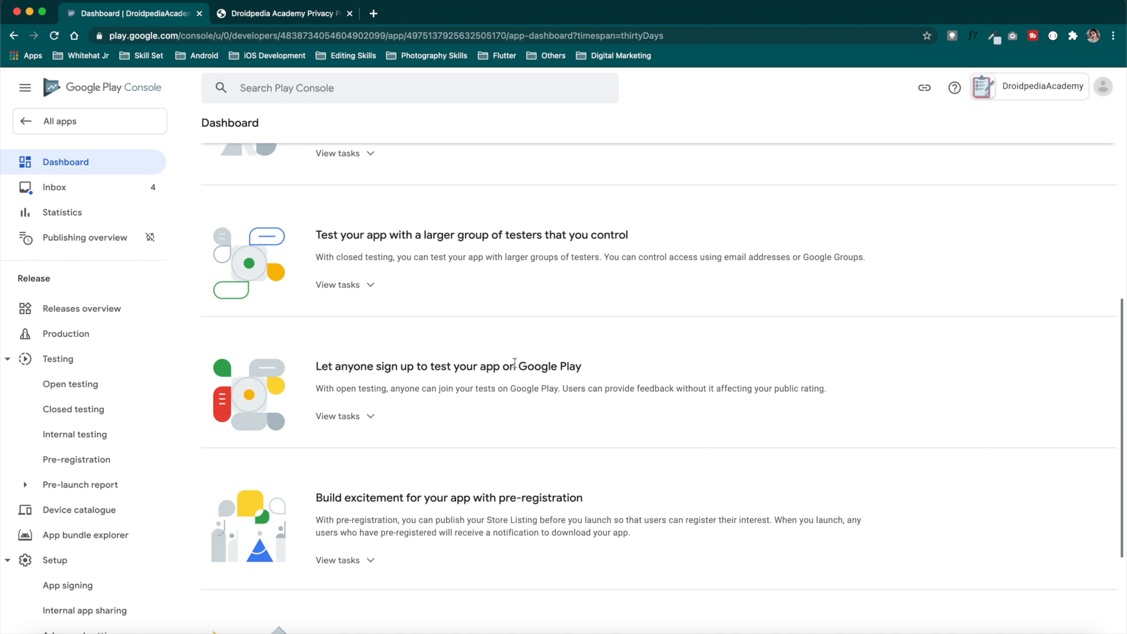
scroll(514, 363, down, 4)
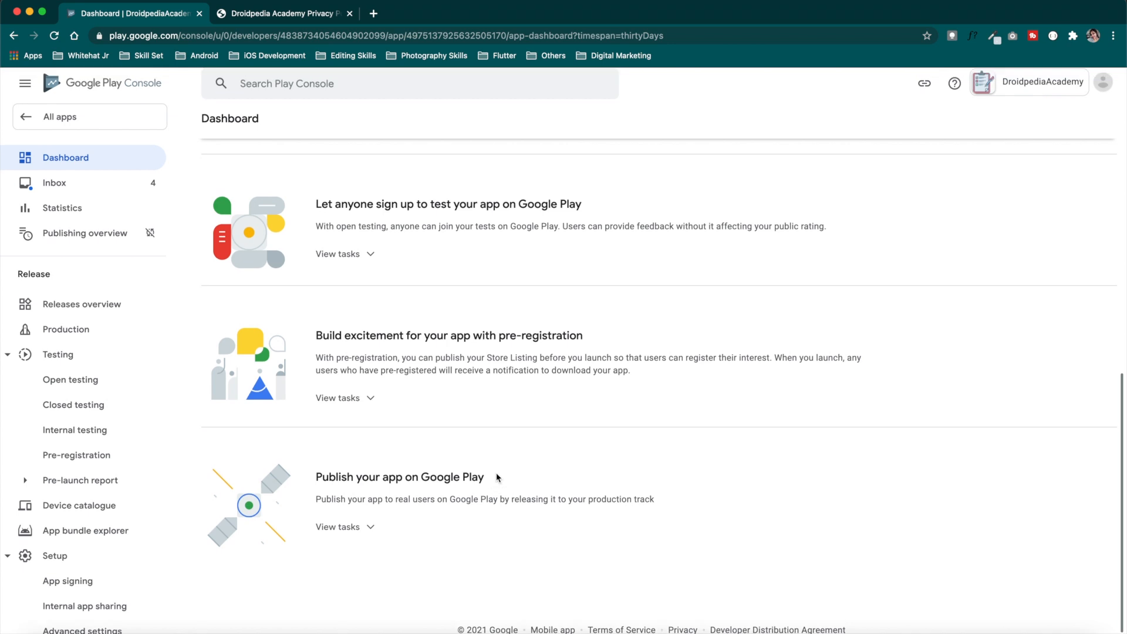
drag(316, 479, 486, 490)
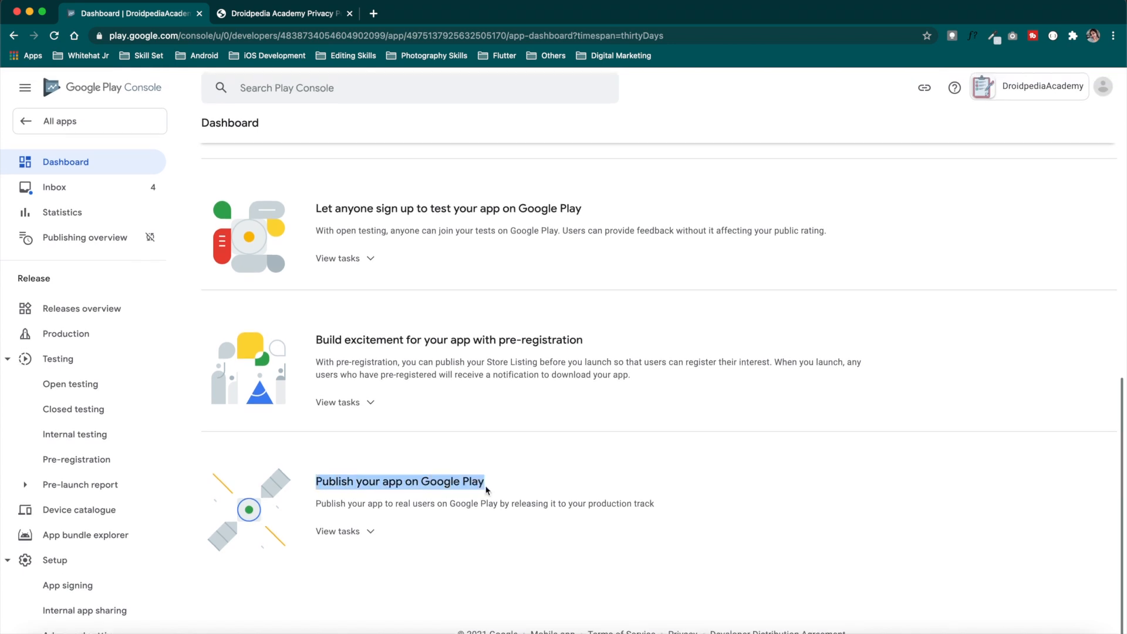
click(364, 531)
scroll(413, 446, down, 3)
click(412, 444)
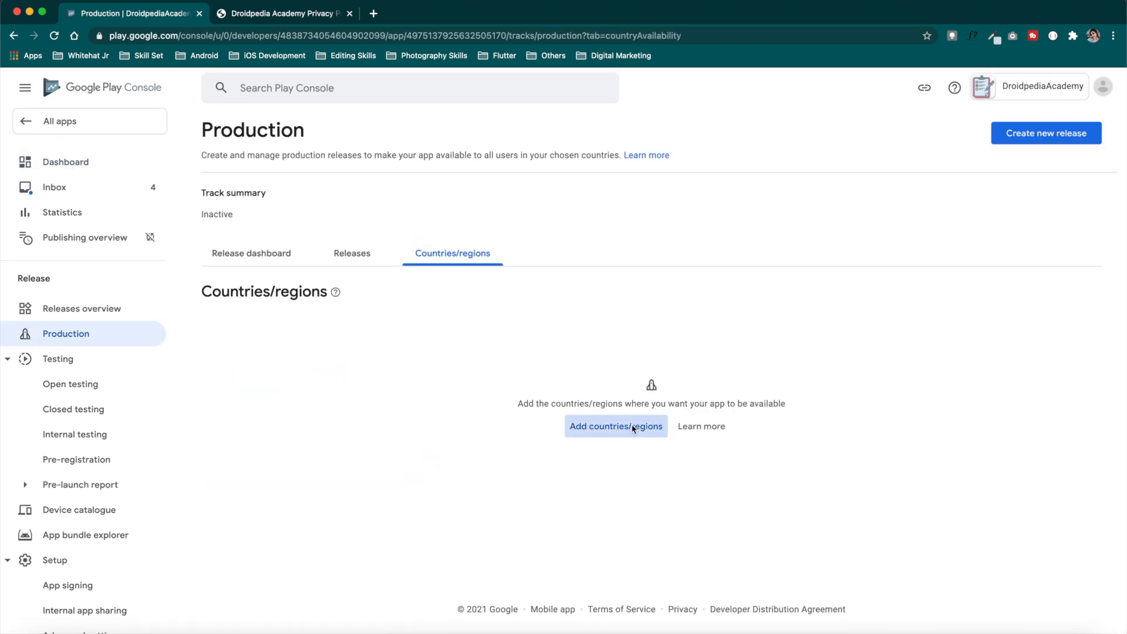
Add all countries and regions to the production track and check the resulting availability list
click(633, 429)
click(67, 250)
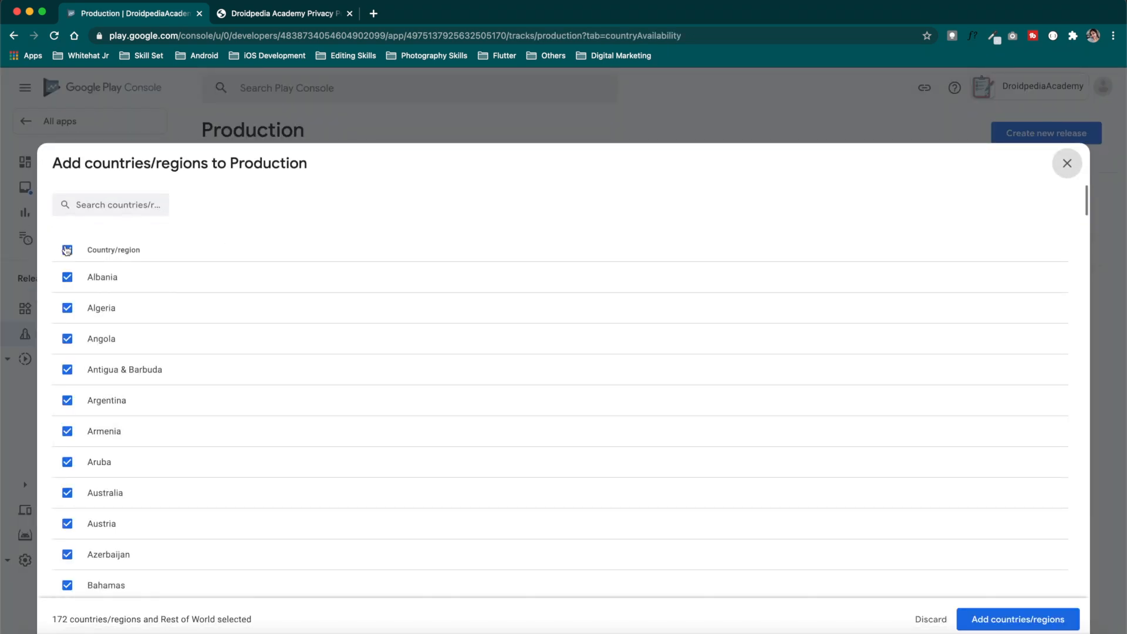
click(1030, 616)
click(665, 383)
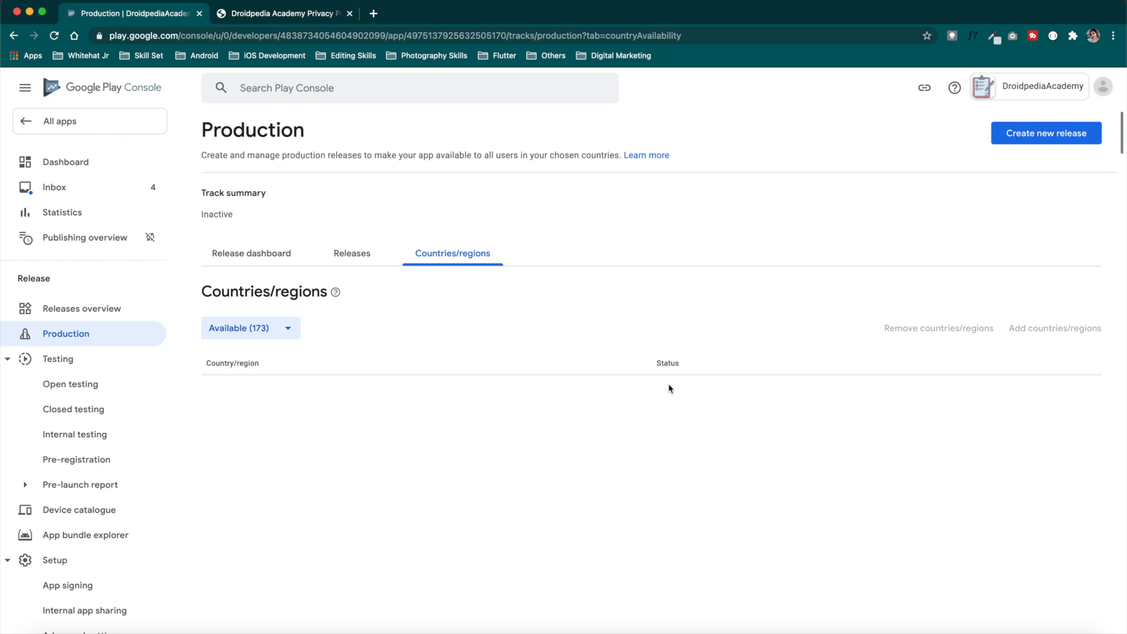
scroll(669, 387, down, 5)
scroll(669, 388, down, 20)
scroll(669, 387, up, 20)
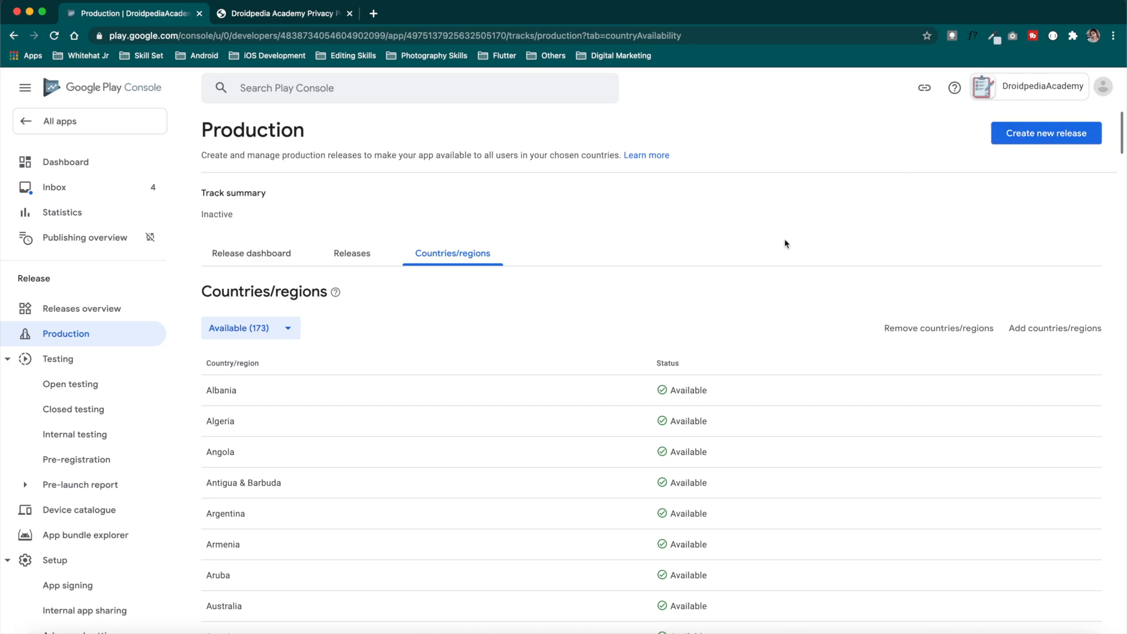
From the dashboard's publishing tasks, create a new production release and accept Google-managed Play app signing
click(71, 168)
scroll(605, 332, down, 5)
scroll(601, 331, down, 5)
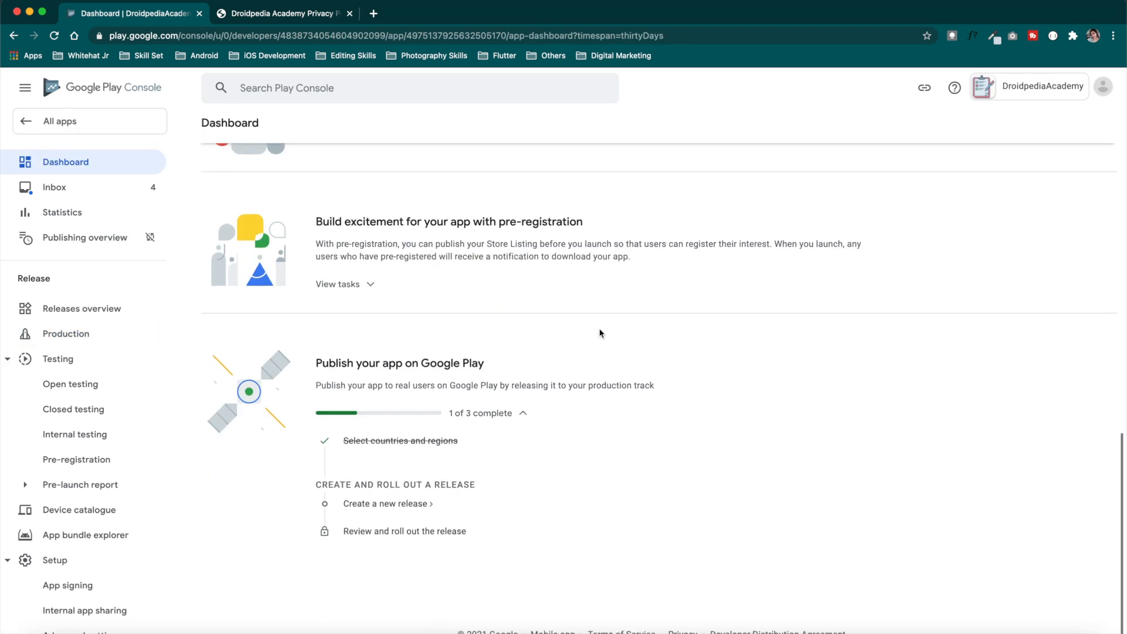
click(418, 506)
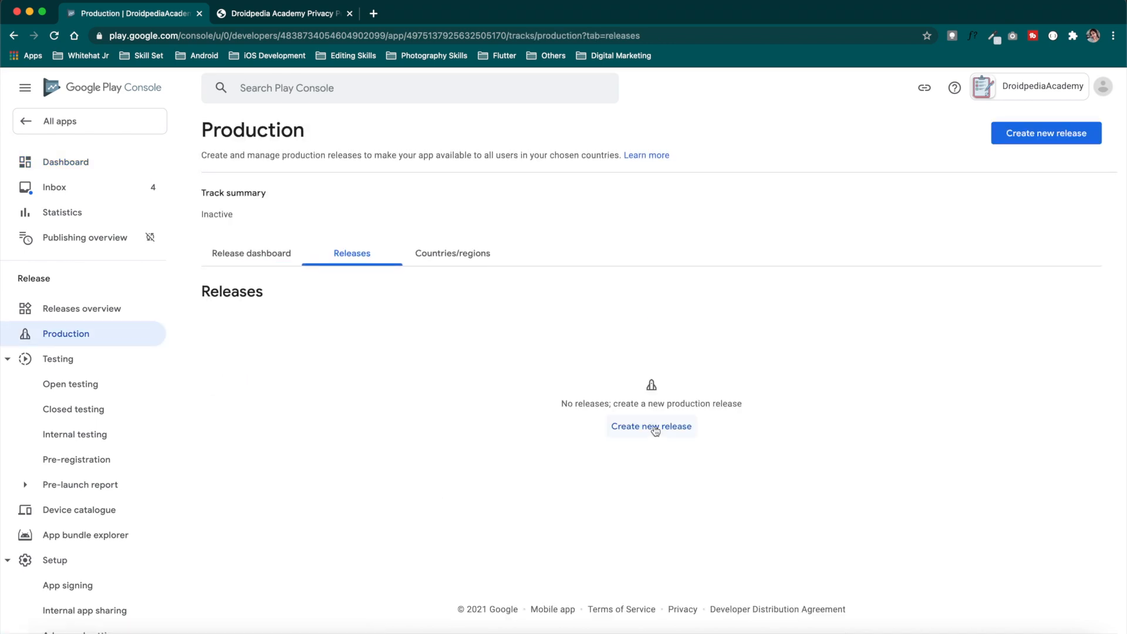
click(655, 431)
click(236, 322)
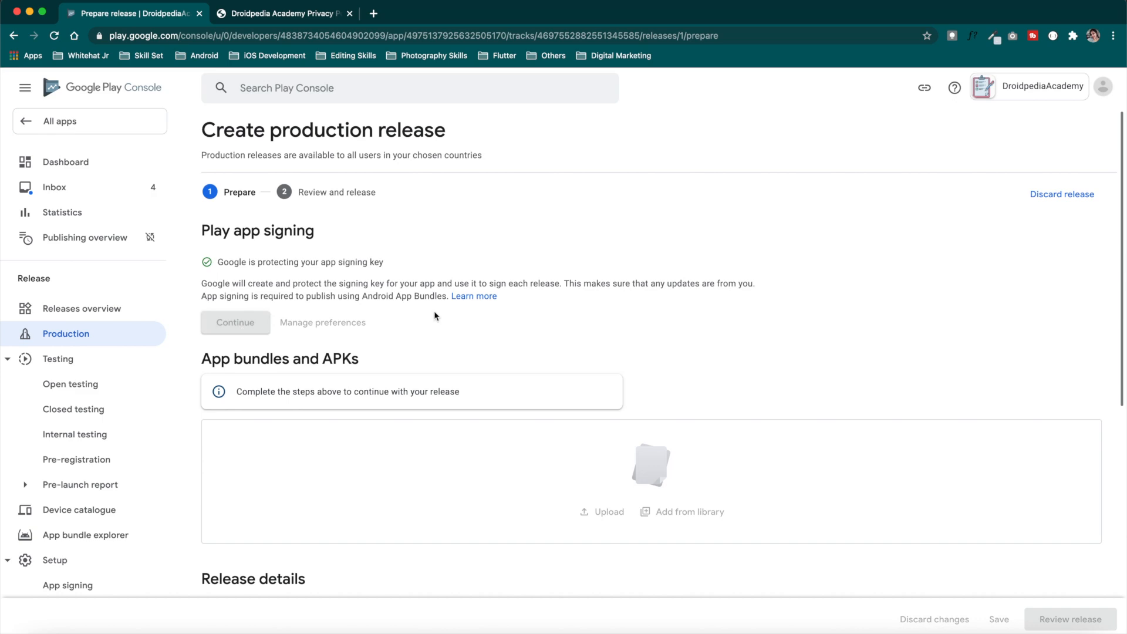
Upload TodoList.apk from Downloads to the production release
click(608, 330)
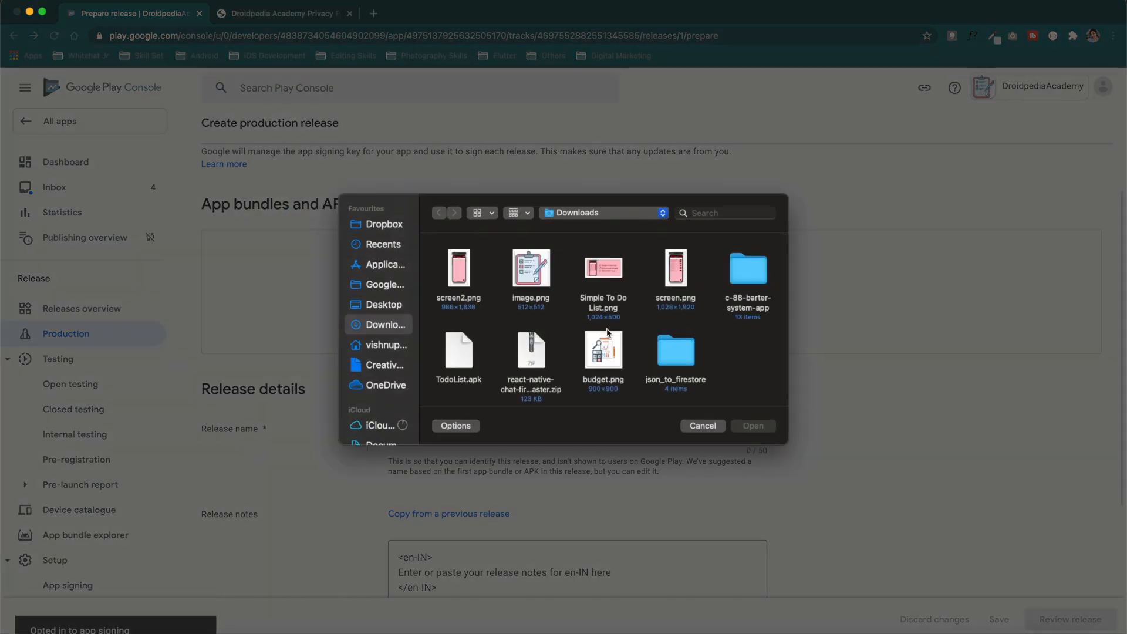
click(460, 351)
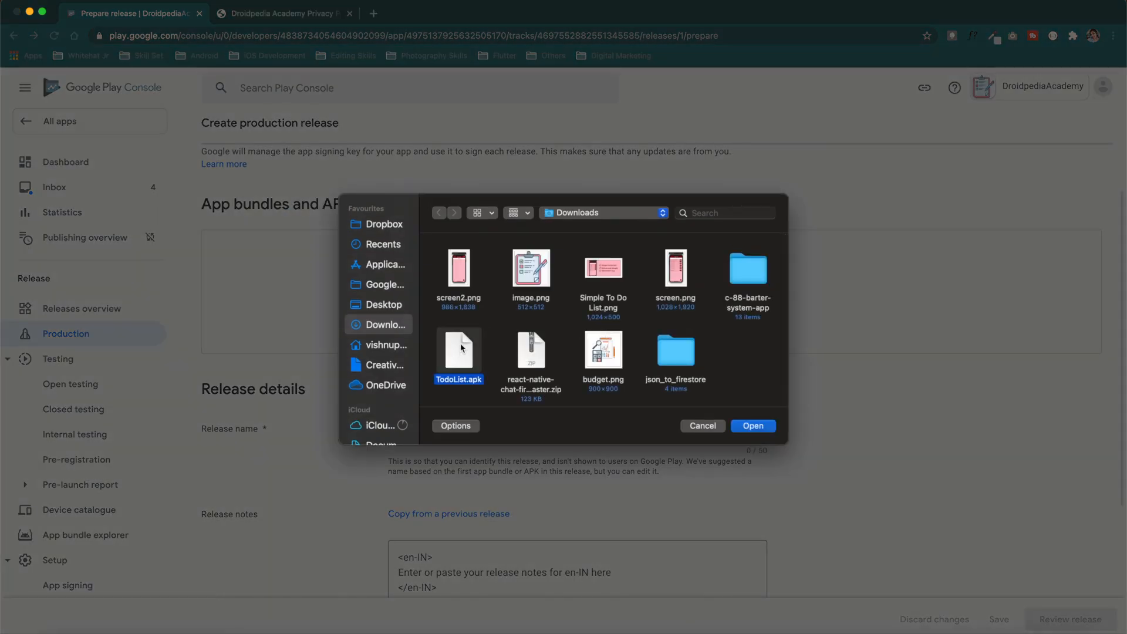
click(763, 425)
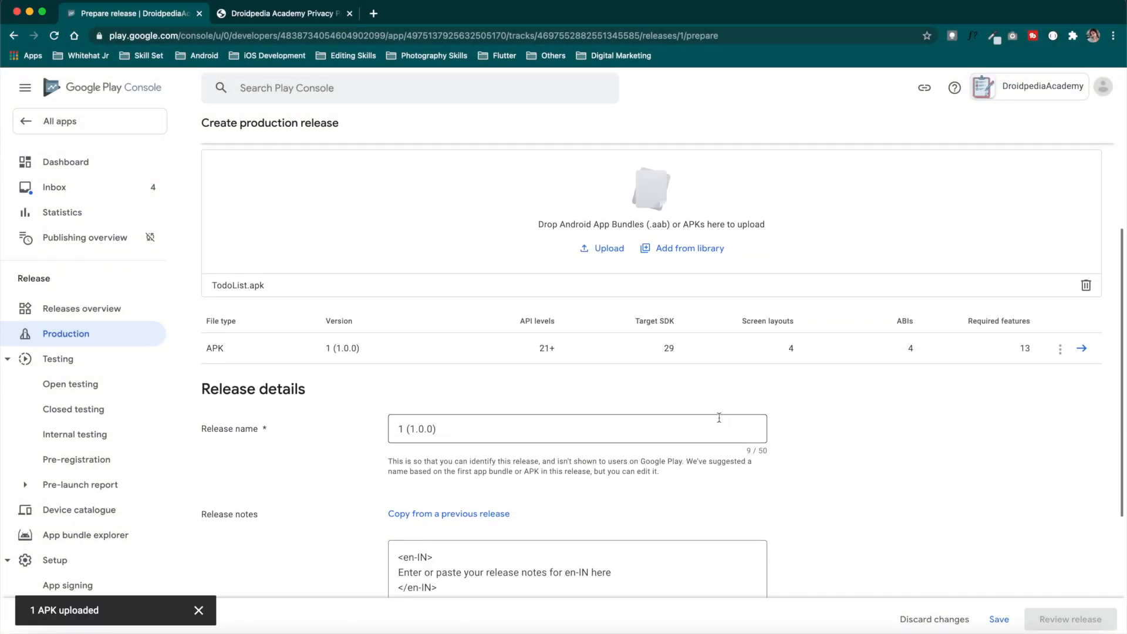
Keep the suggested release name, leave the release notes unfilled, and save the production release and open its review
scroll(718, 417, down, 3)
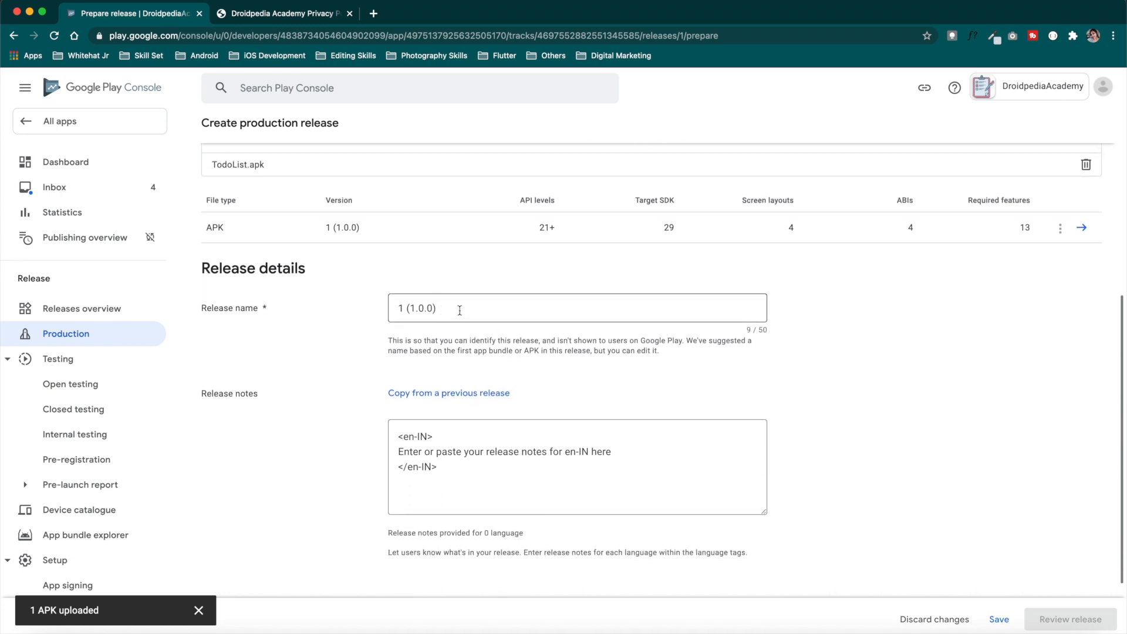
scroll(460, 309, down, 3)
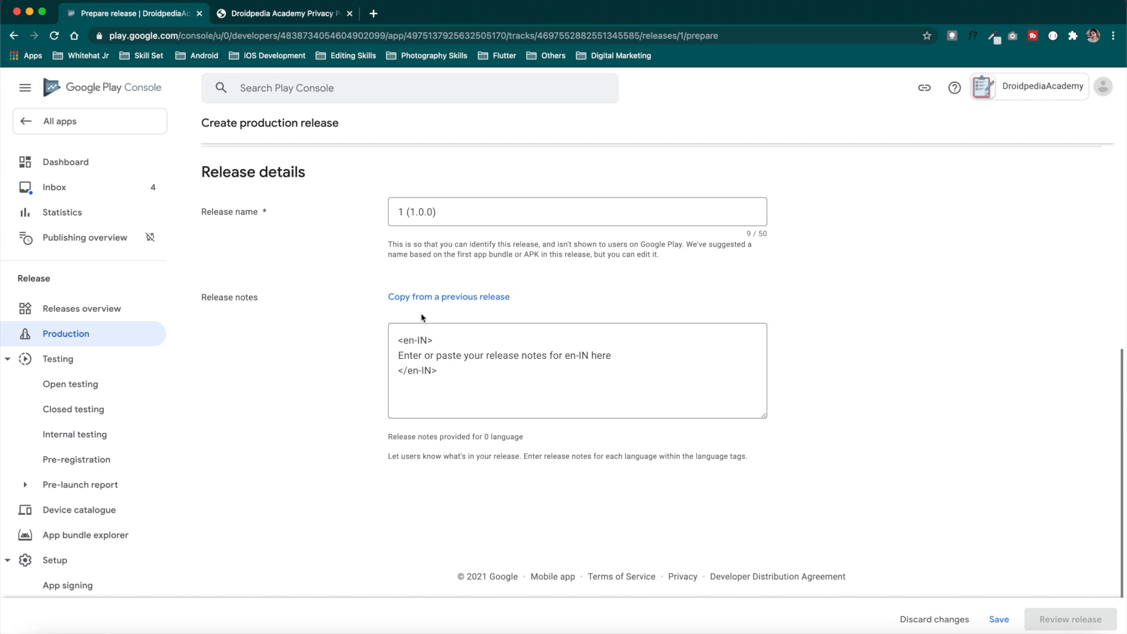
scroll(760, 443, up, 10)
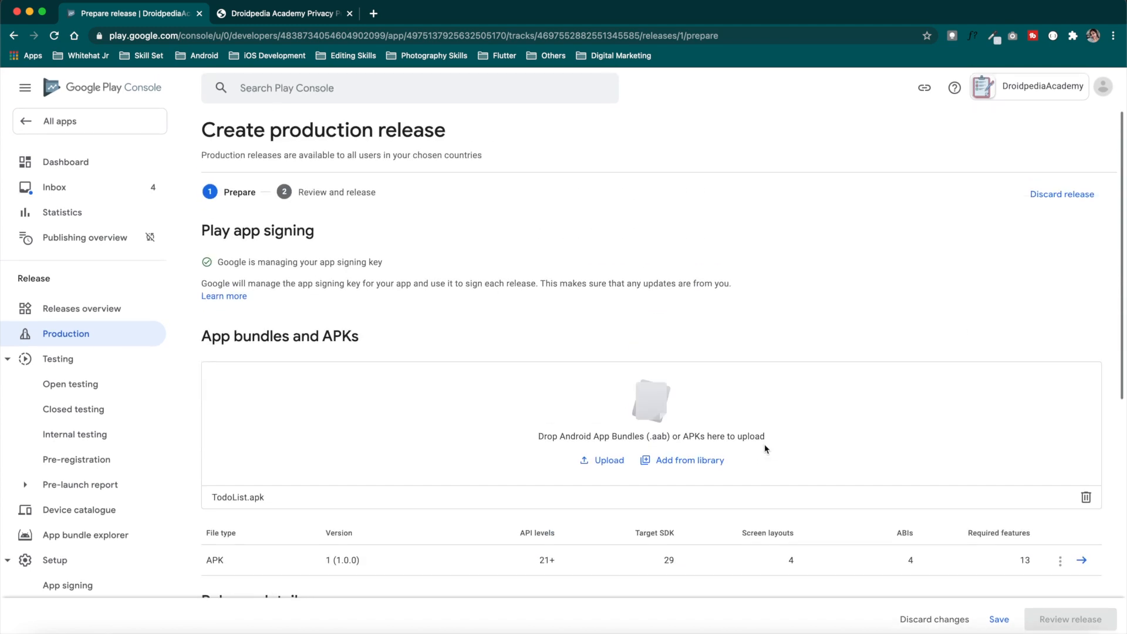
scroll(764, 449, down, 10)
click(999, 619)
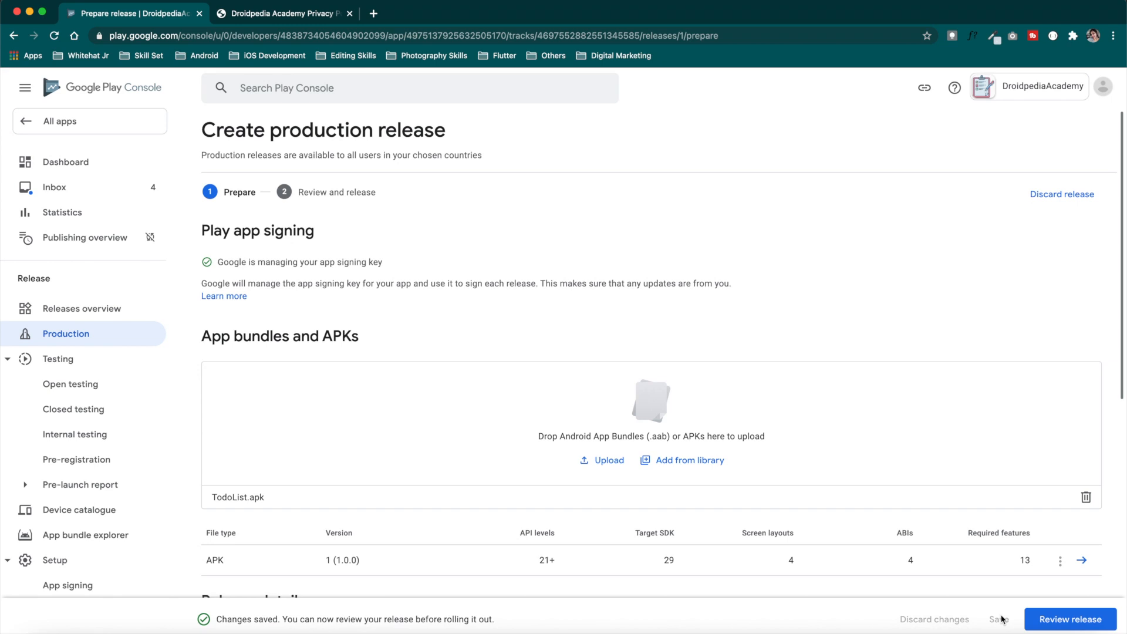
click(1090, 620)
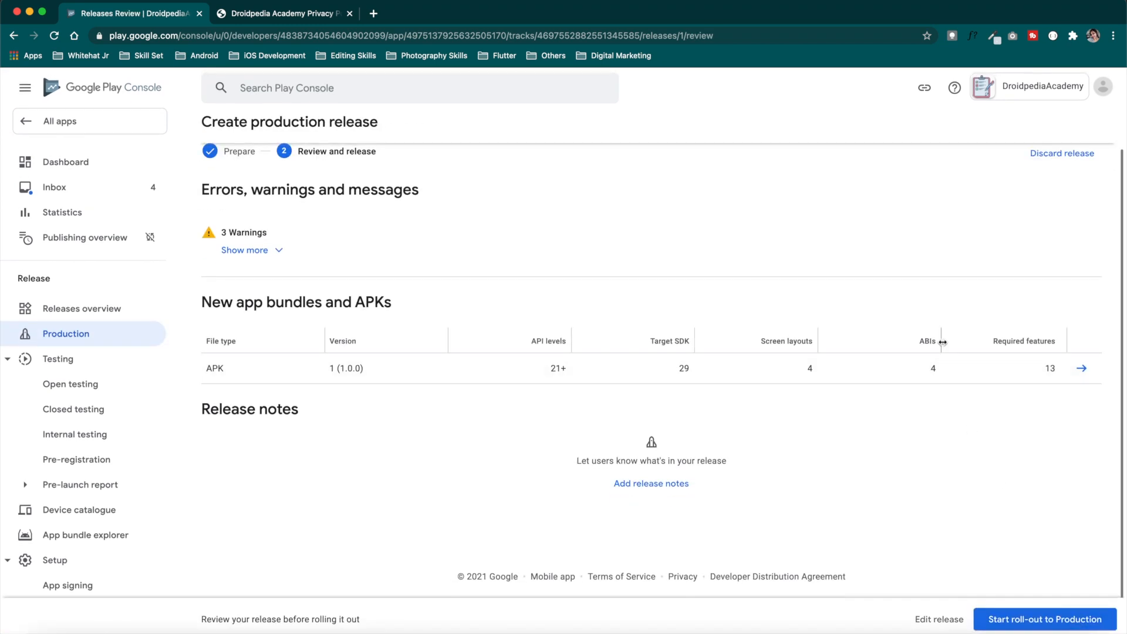
Read the warnings in the release review and start the roll-out to production
scroll(943, 345, up, 2)
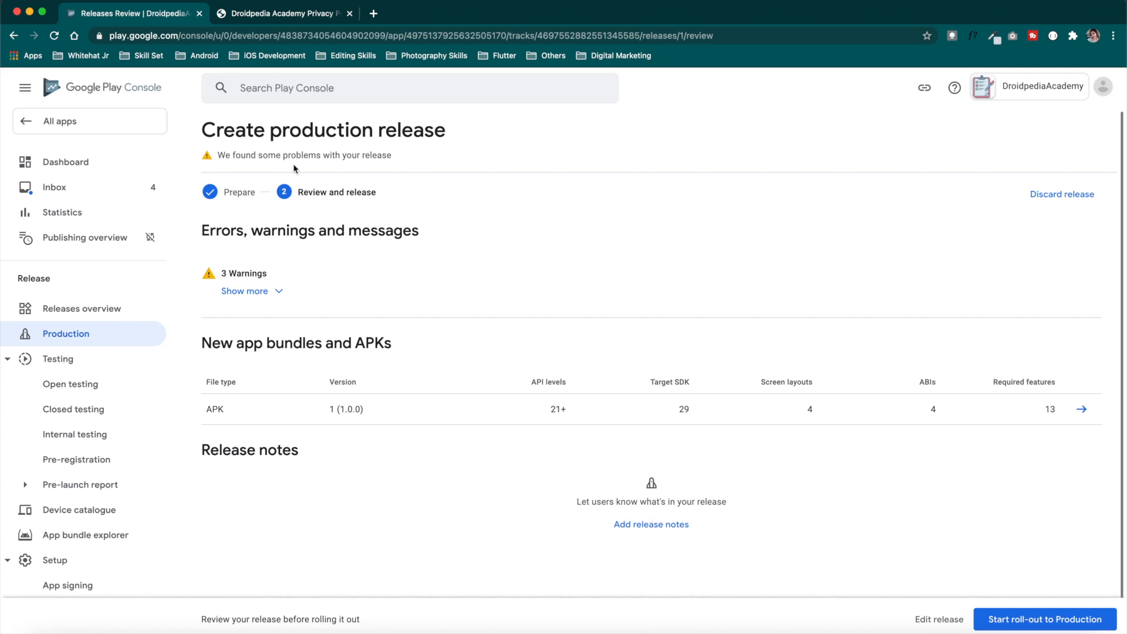
drag(216, 130, 444, 127)
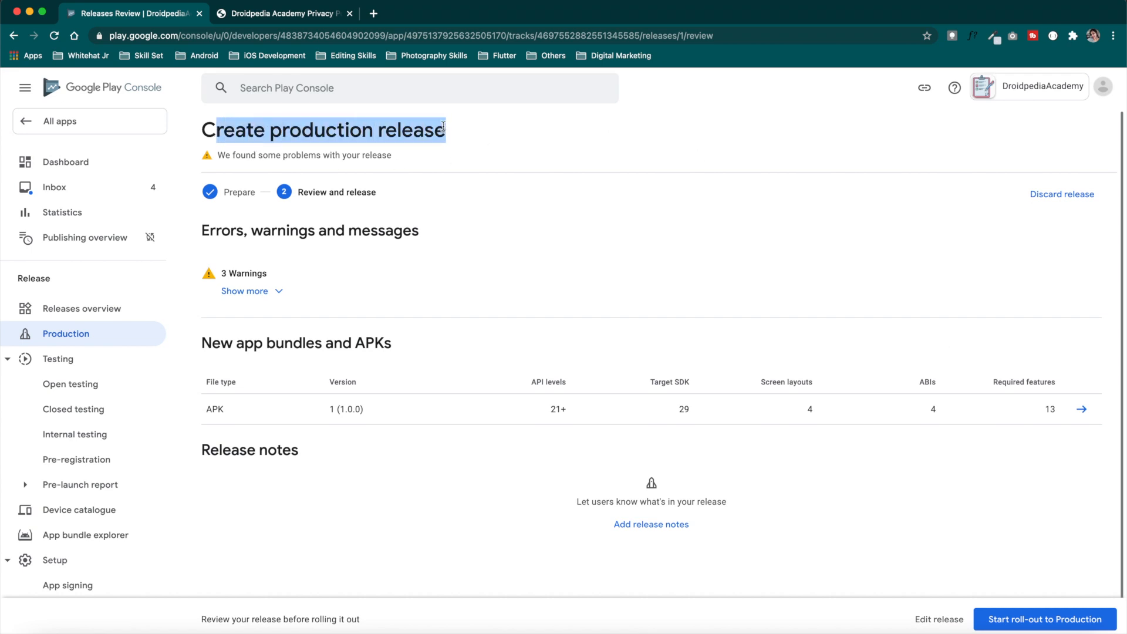
click(259, 291)
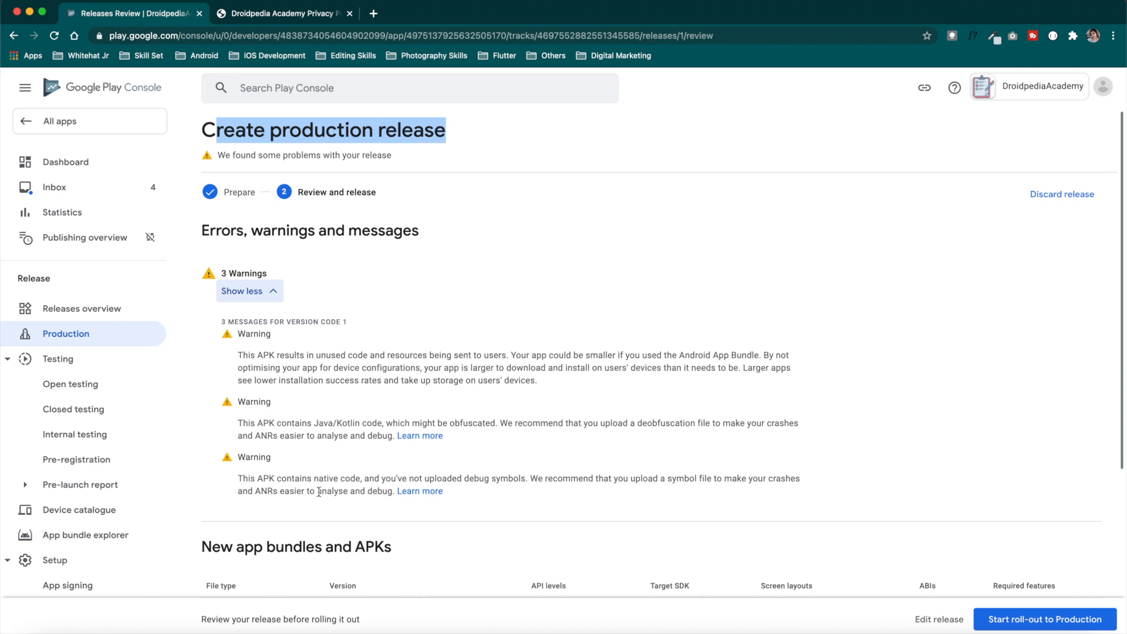
click(275, 293)
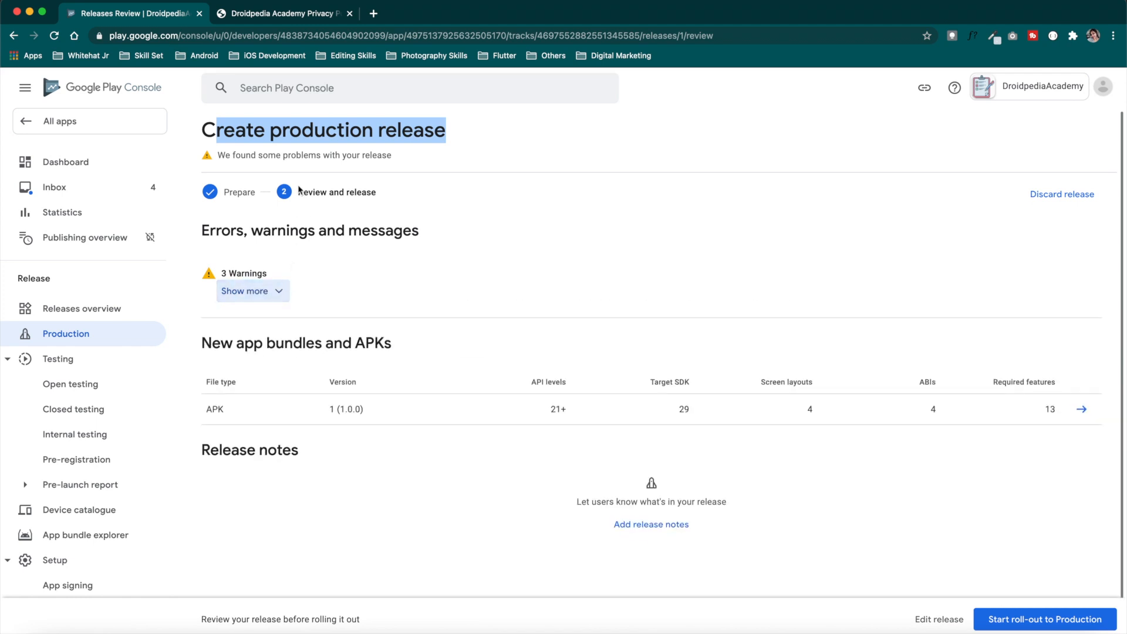
click(1045, 621)
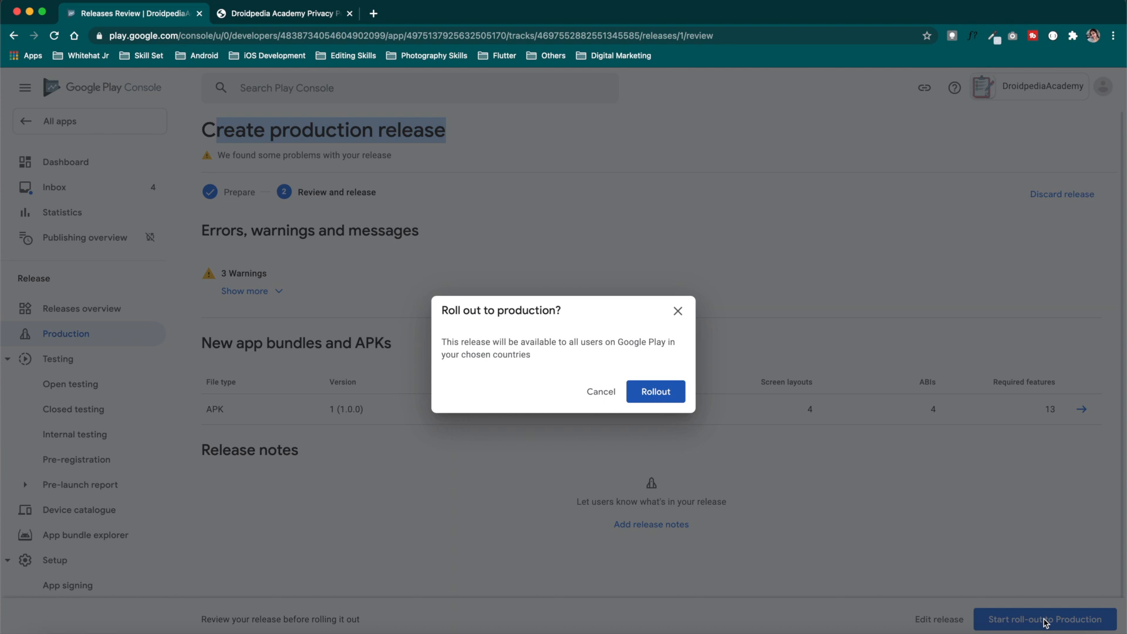